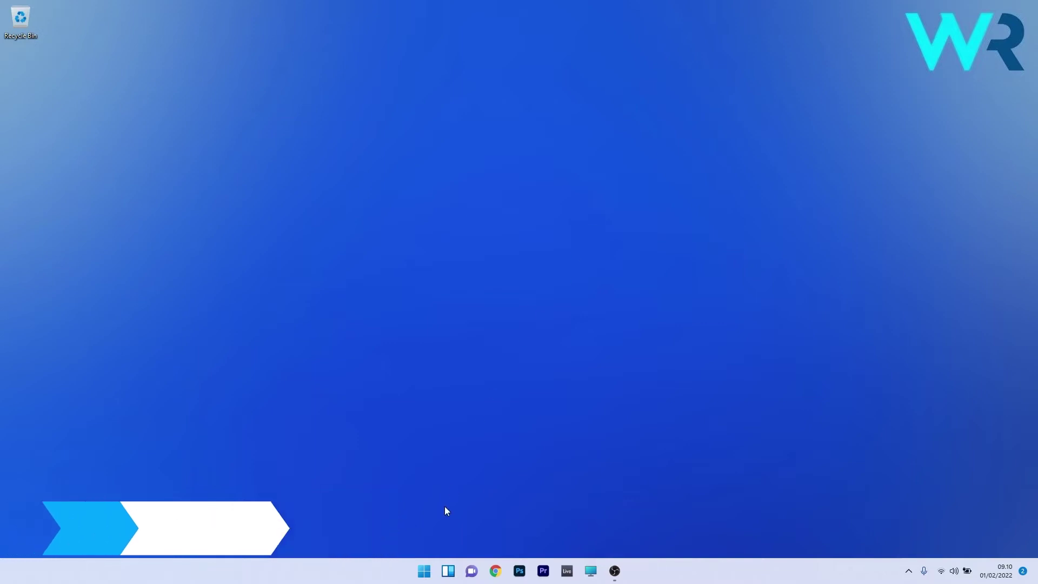
# Pause Windows updates for 1 week in the Windows Update settings and close Settings.
pyautogui.click(424, 572)
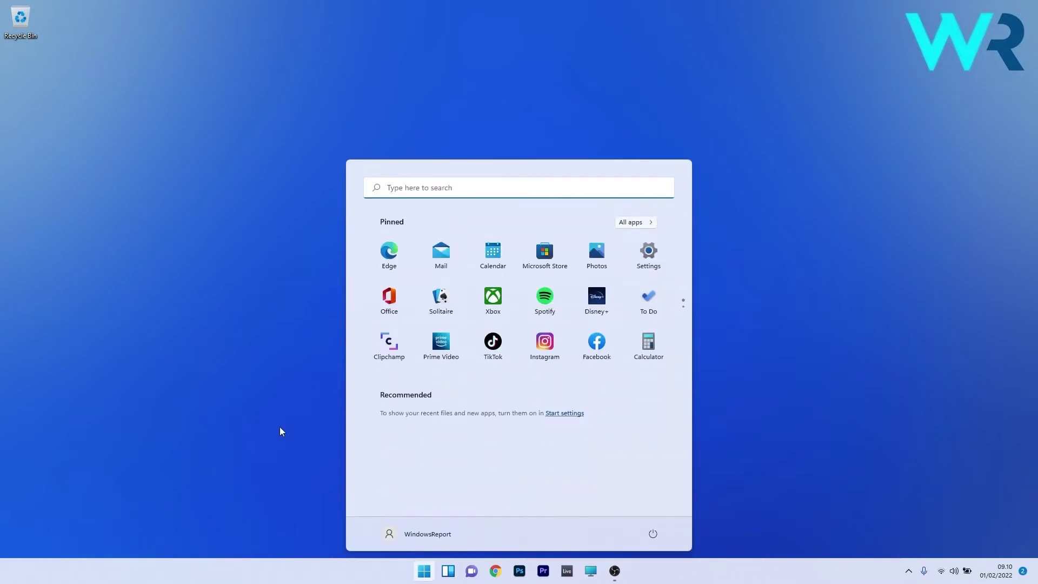
pyautogui.click(650, 260)
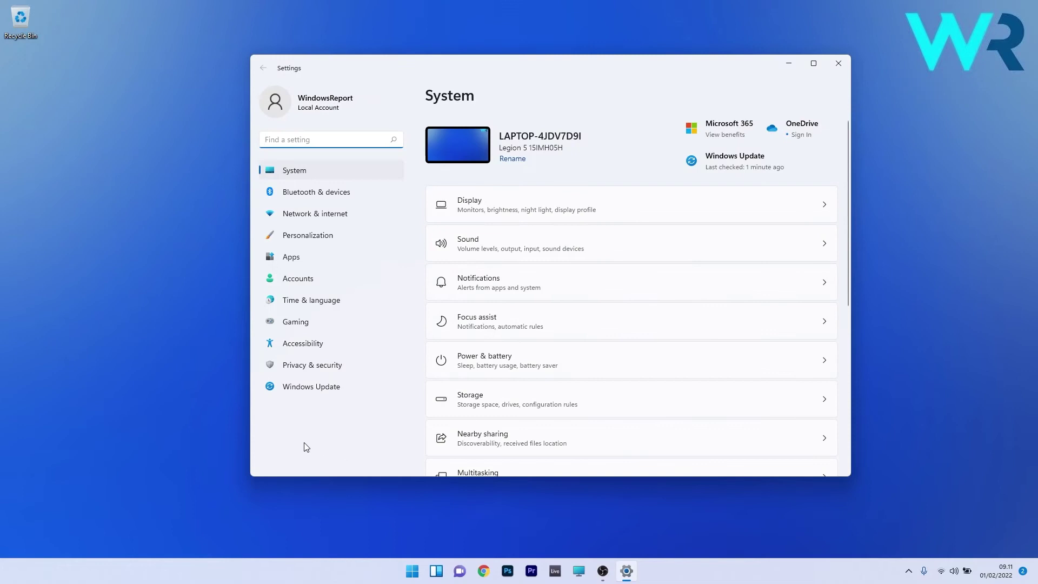
pyautogui.click(336, 391)
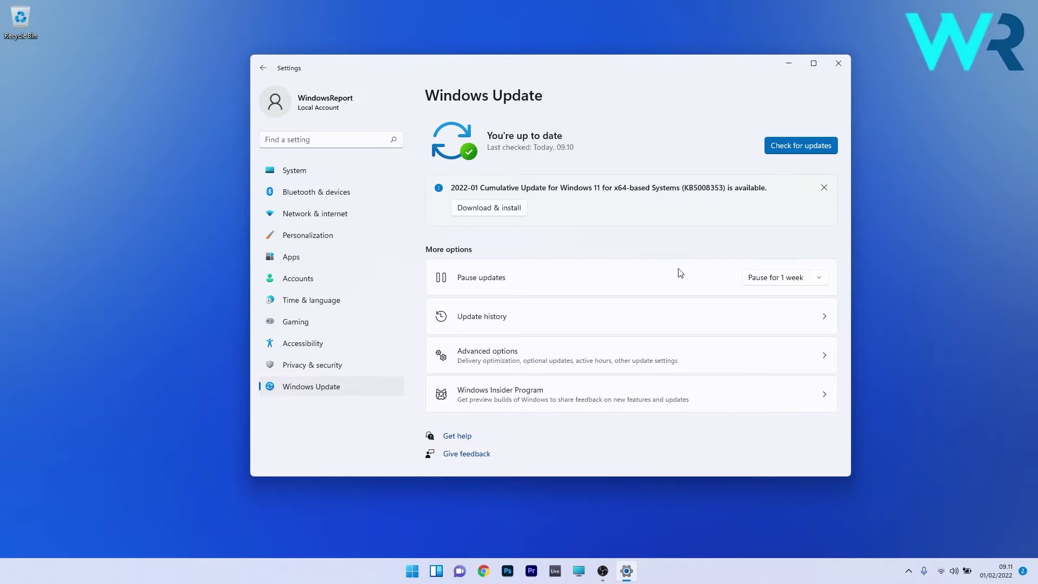
pyautogui.click(820, 280)
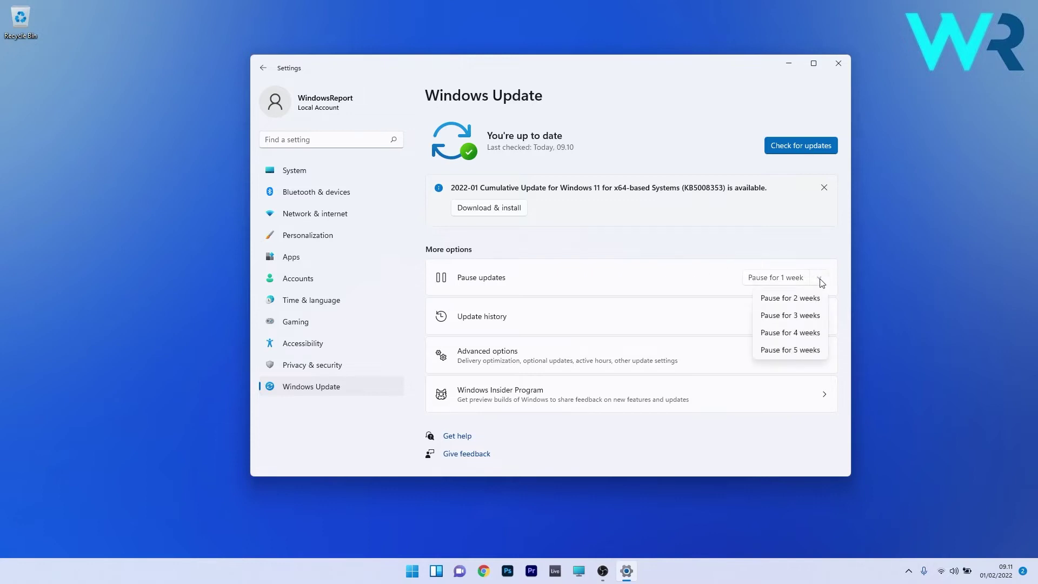
pyautogui.click(779, 278)
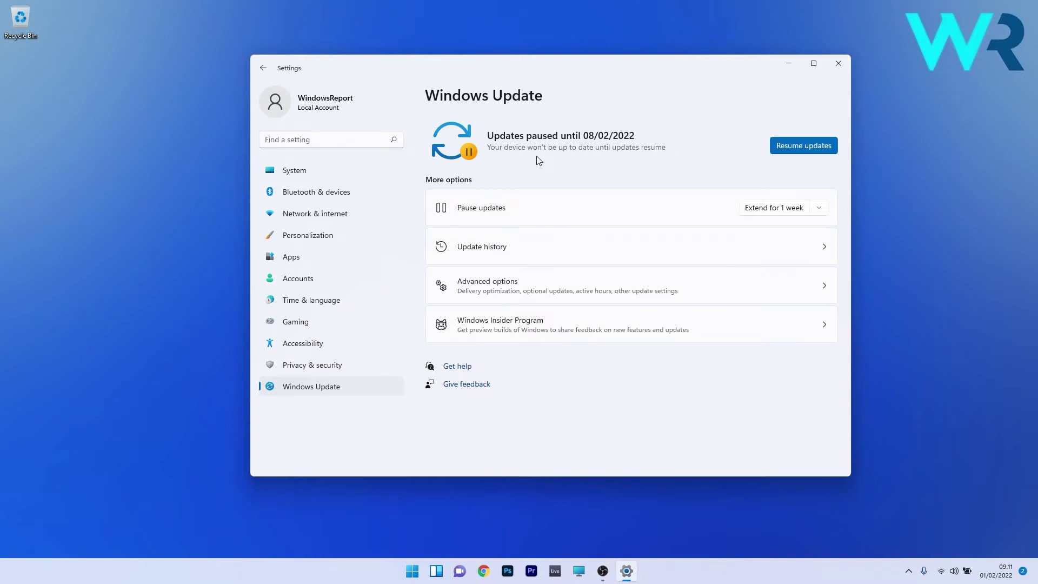
pyautogui.click(839, 64)
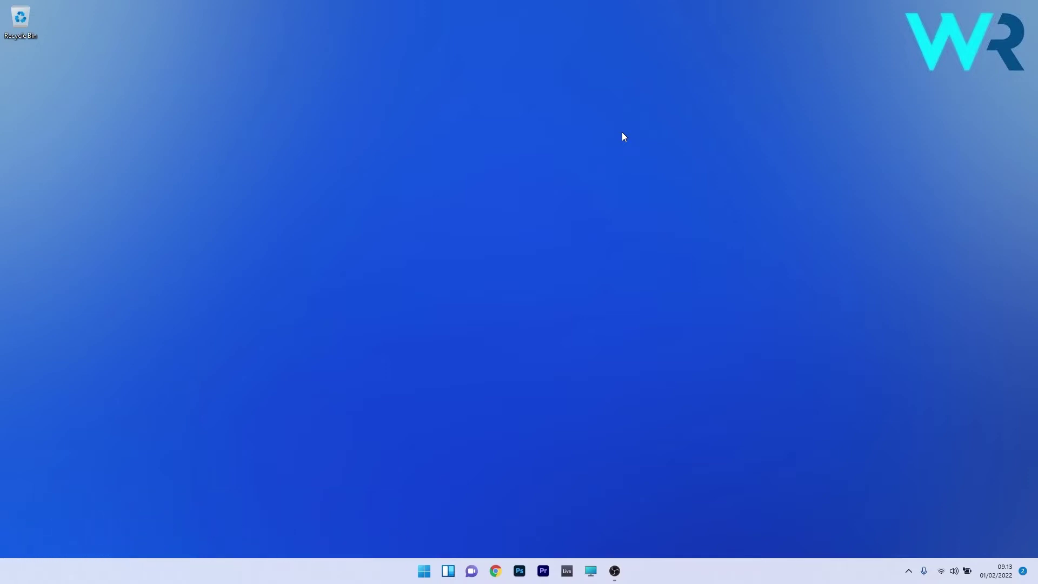
# Turn off downloading updates over metered connections in the Windows Update advanced options.
pyautogui.click(424, 571)
pyautogui.click(651, 269)
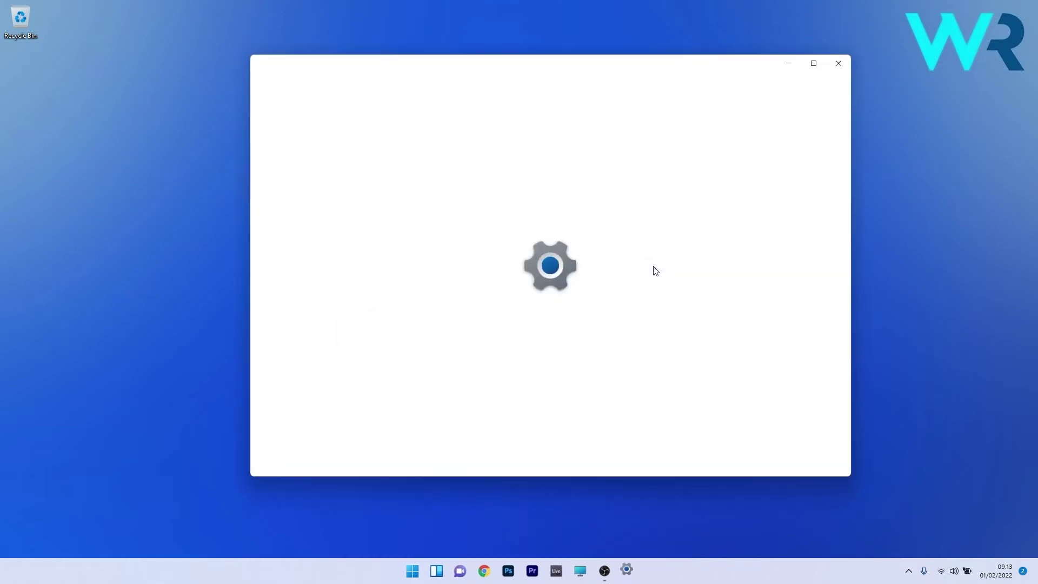
pyautogui.click(291, 388)
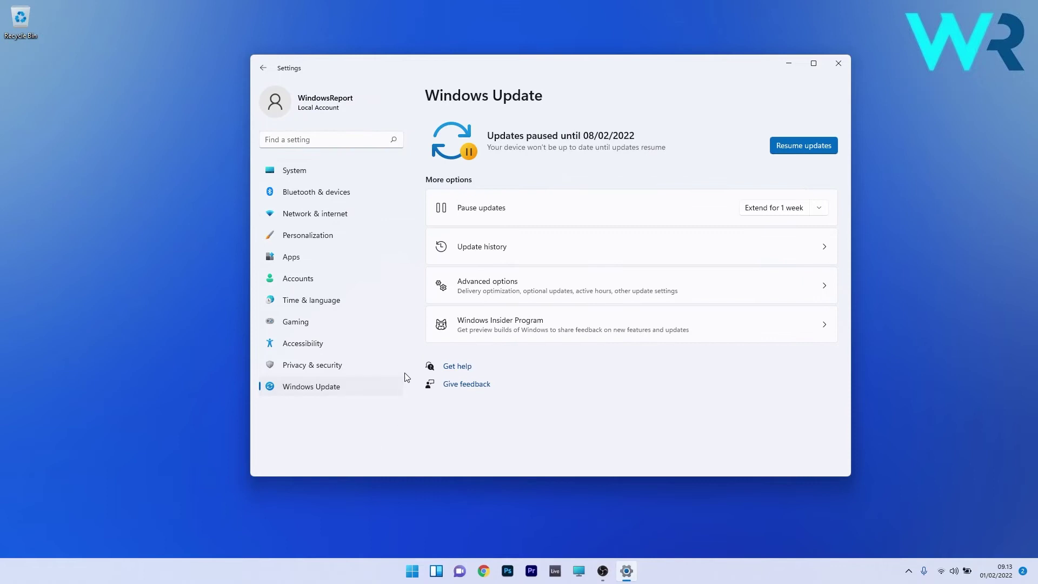
pyautogui.click(703, 293)
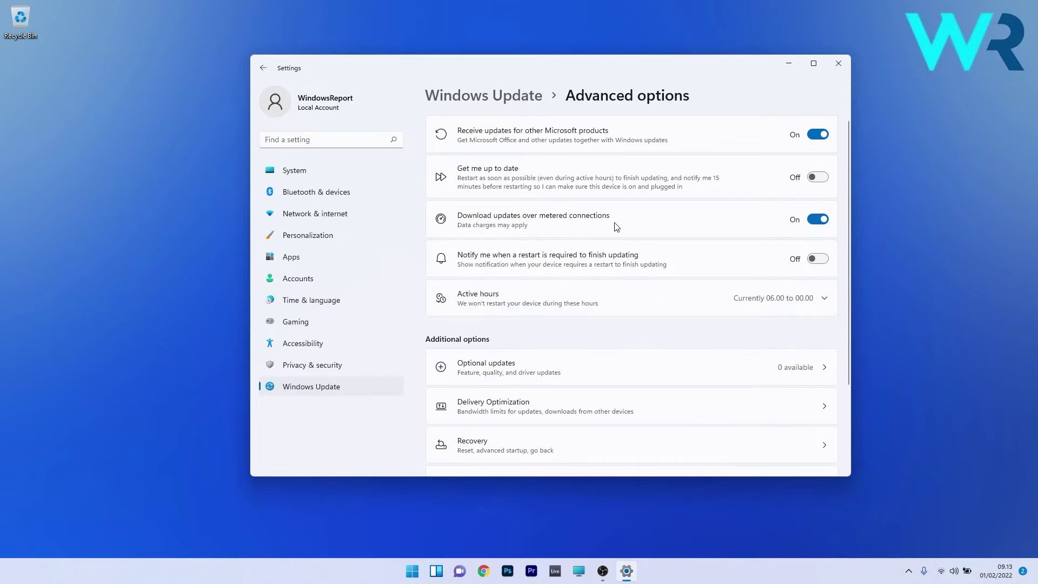
pyautogui.click(818, 219)
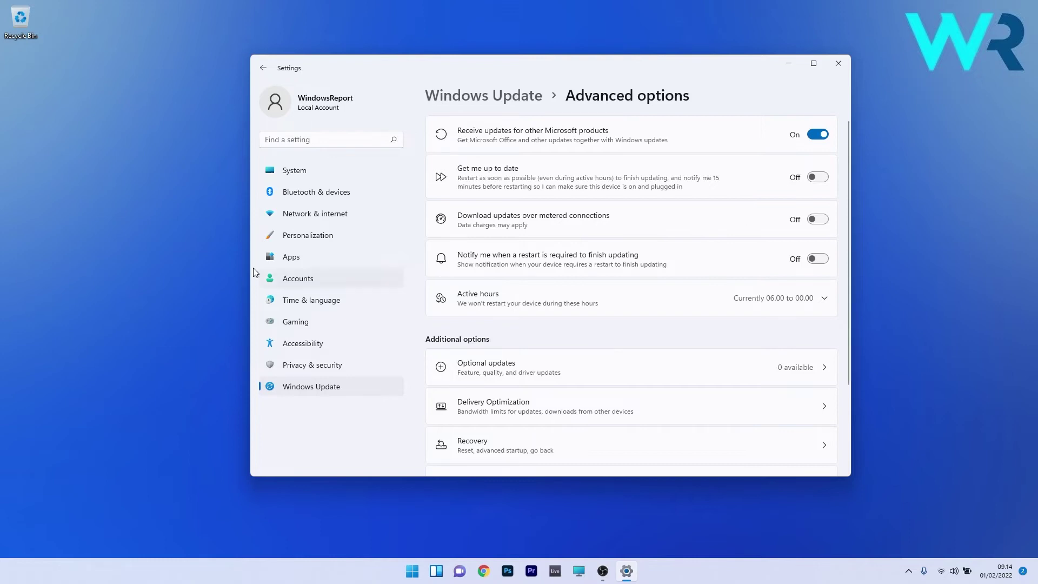
# Set the connected Wi-Fi network as a metered connection in its properties, and close Settings.
pyautogui.click(334, 215)
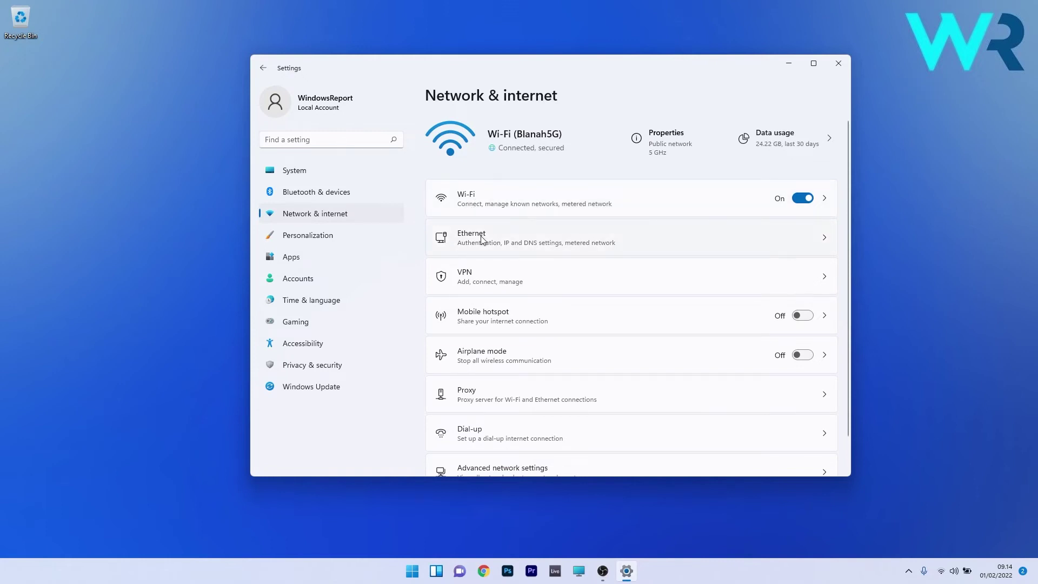
pyautogui.click(488, 205)
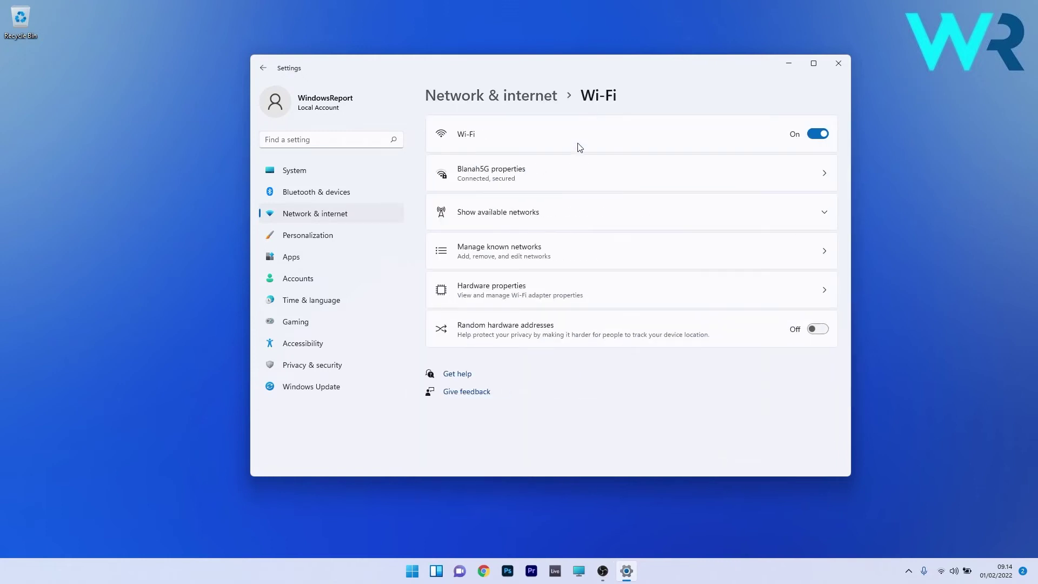
pyautogui.click(613, 172)
pyautogui.scroll(-1, 629, 186)
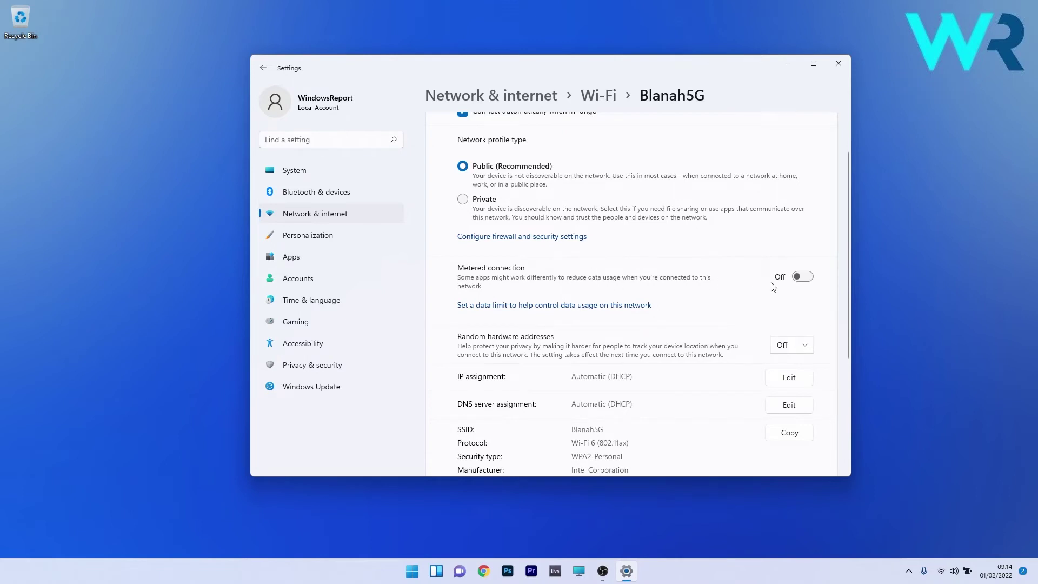
pyautogui.click(801, 277)
pyautogui.click(836, 74)
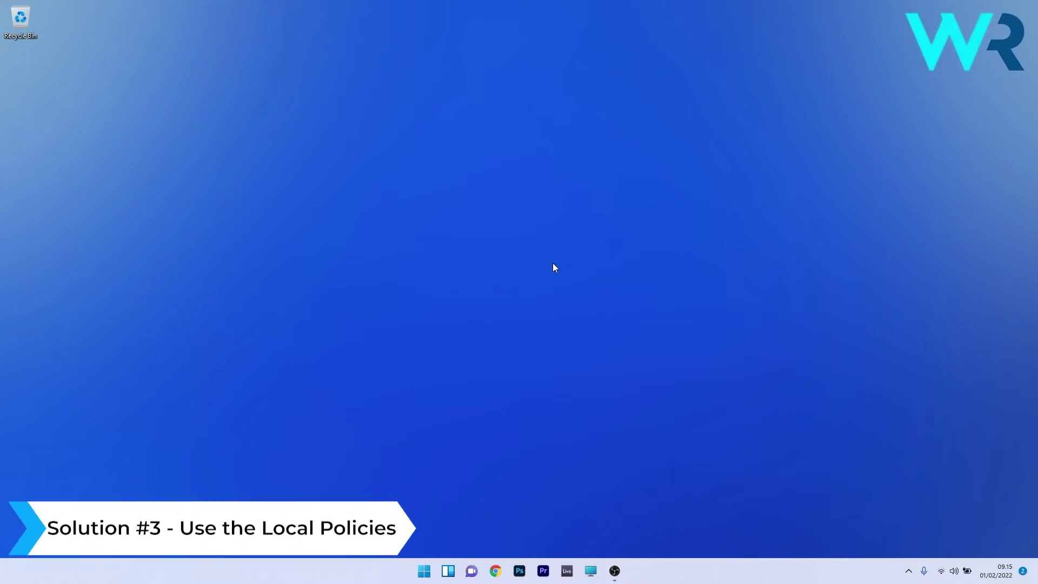
# Open the Local Group Policy Editor (gpedit.msc), move its window toward the screen centre and enlarge it.
pyautogui.click(425, 567)
pyautogui.write('gpedit.msc')
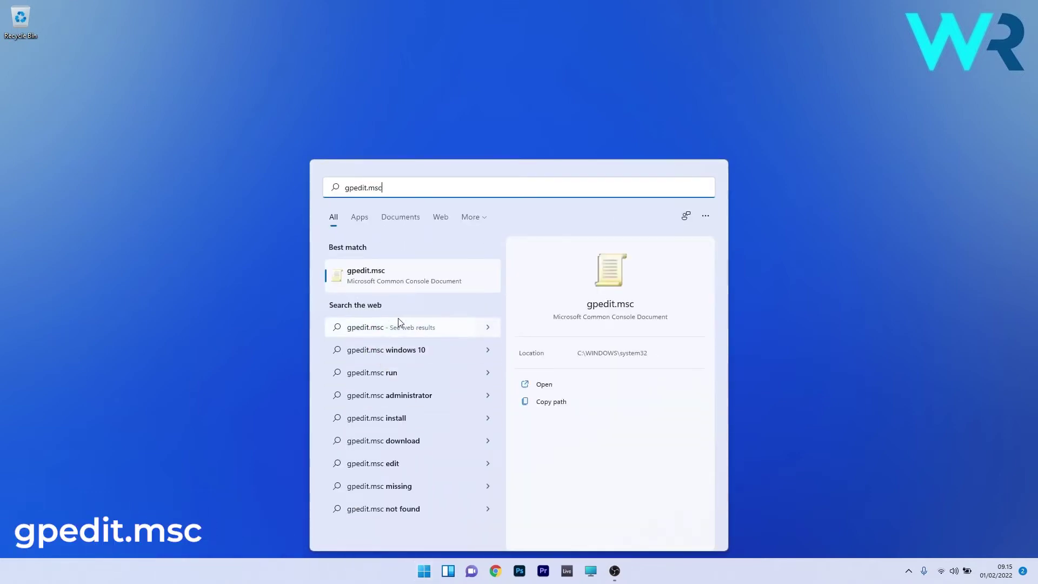
pyautogui.click(422, 284)
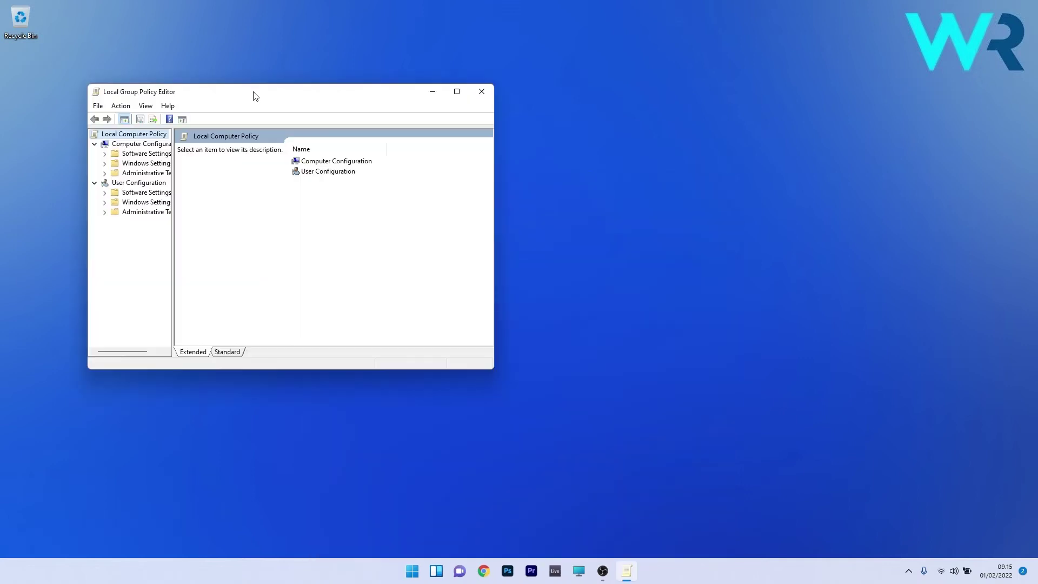
pyautogui.moveTo(255, 98); pyautogui.dragTo(426, 101)
pyautogui.moveTo(645, 371); pyautogui.dragTo(708, 408)
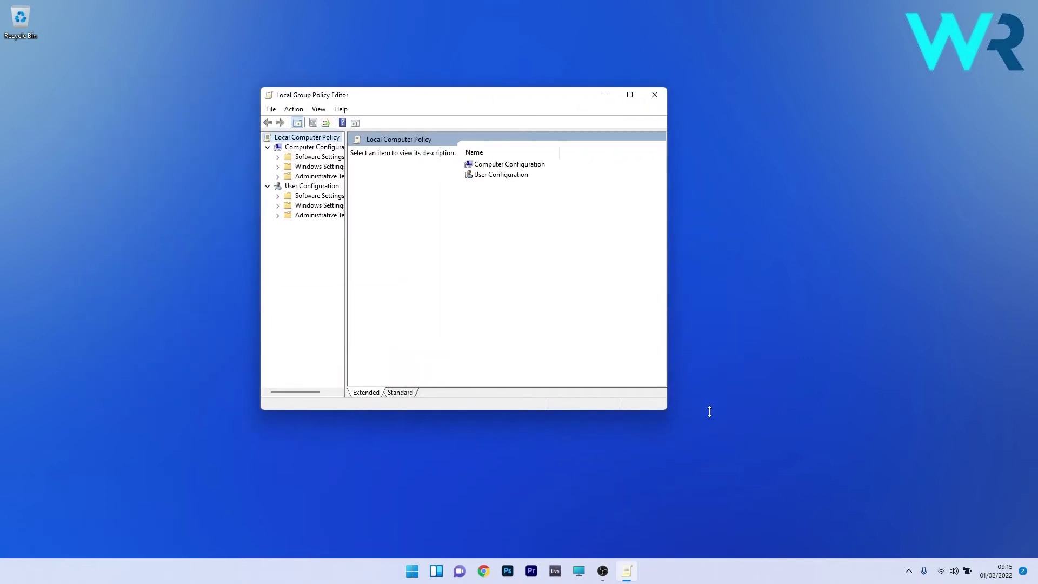
pyautogui.moveTo(670, 320); pyautogui.dragTo(702, 321)
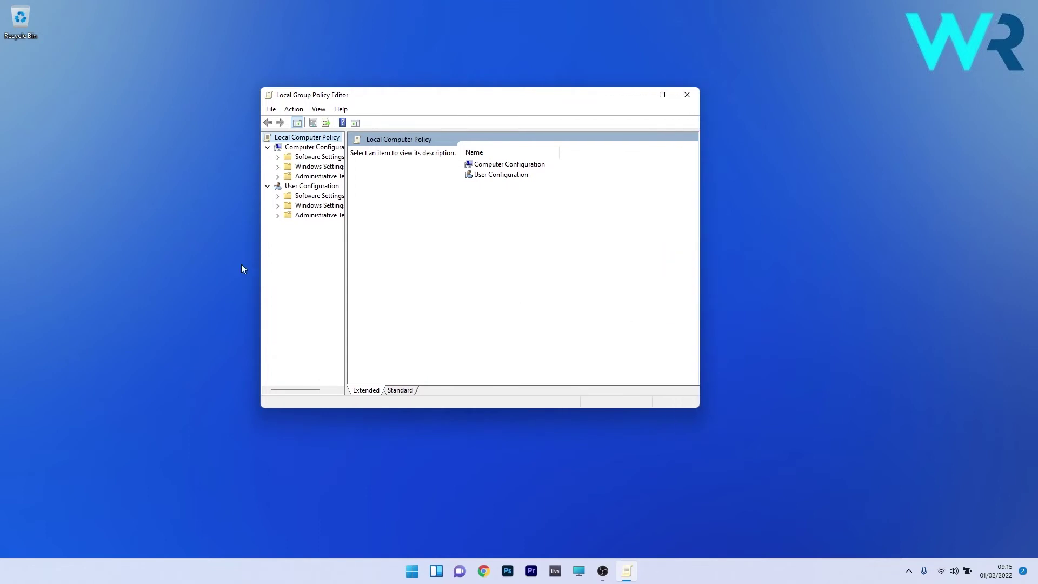
# Open the Configure Automatic Updates policy under Computer Configuration, Administrative Templates, Windows Components, Windows Update, Manage end user experience.
pyautogui.click(320, 151)
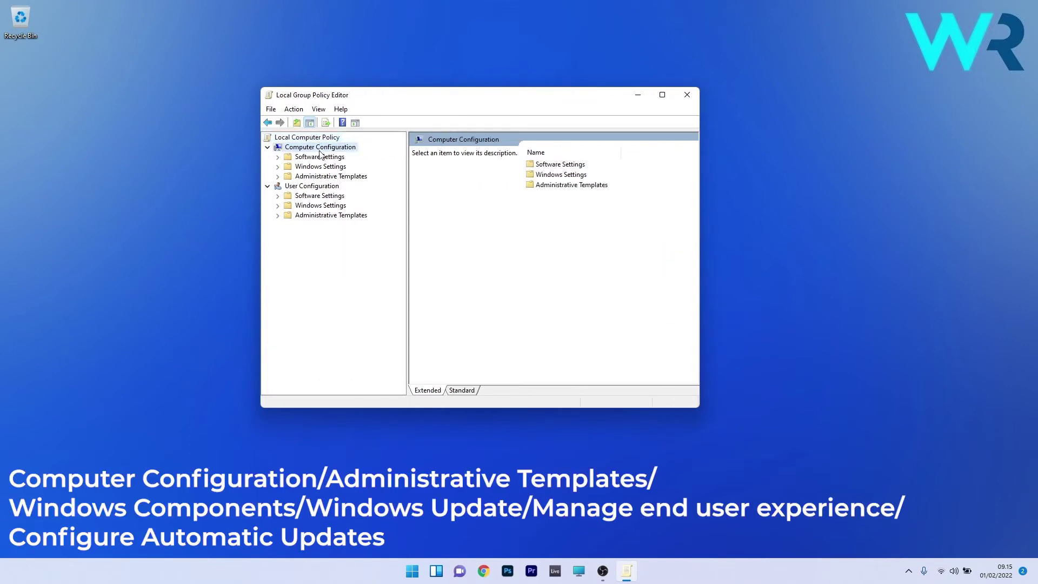
pyautogui.doubleClick(319, 177)
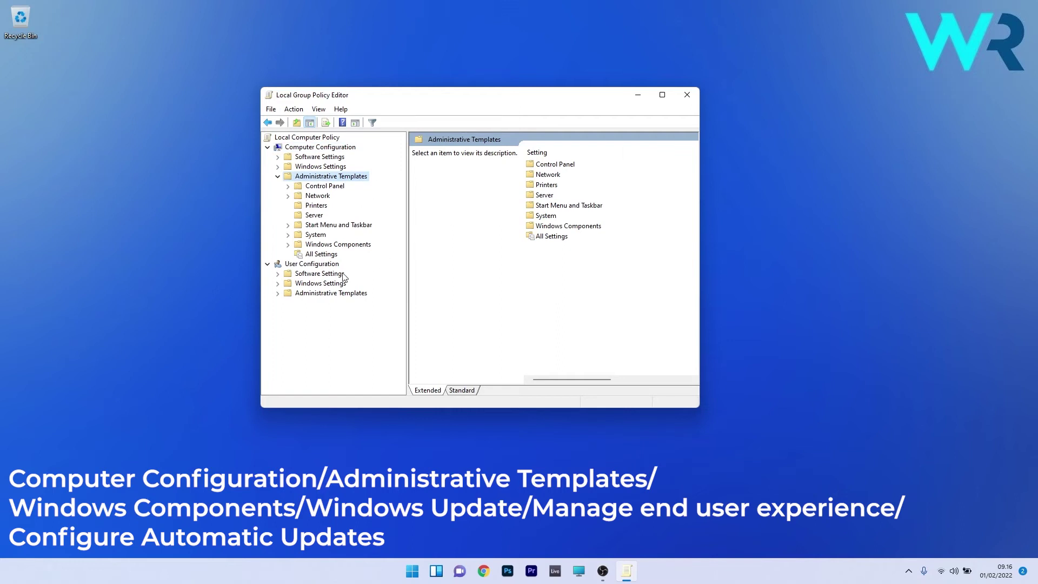
pyautogui.doubleClick(337, 244)
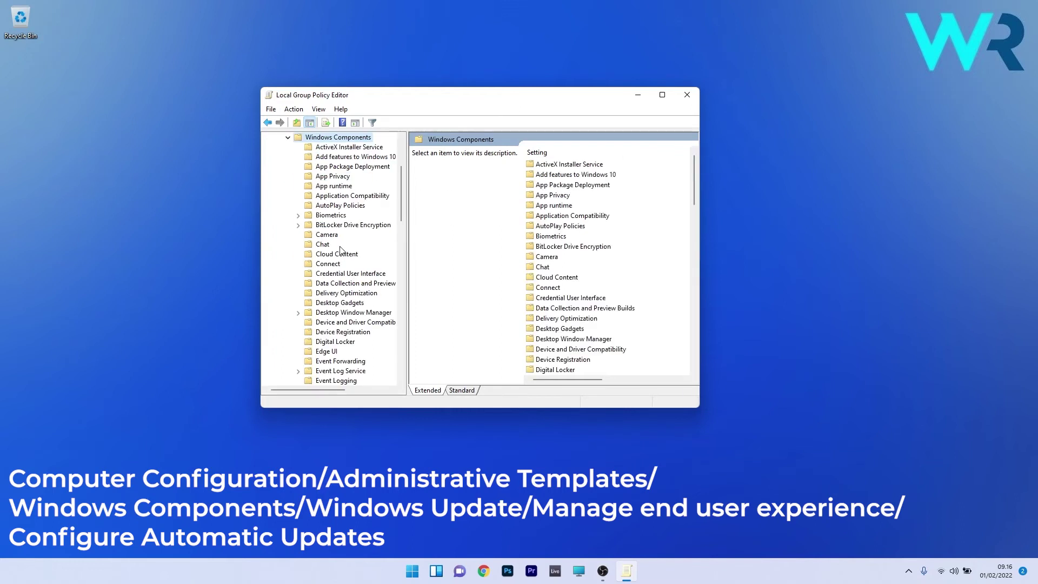
pyautogui.scroll(-20, 340, 249)
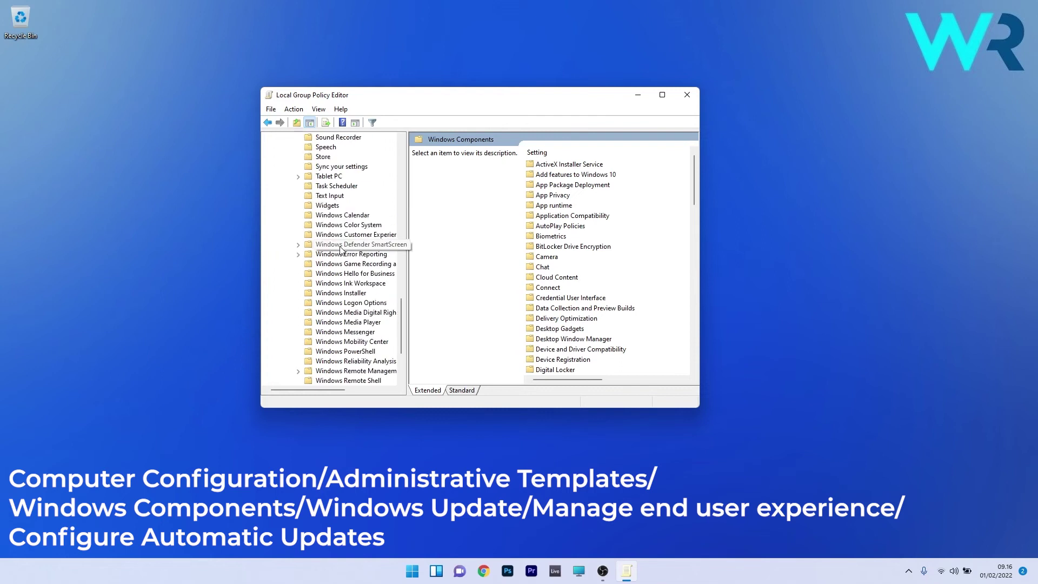
pyautogui.click(345, 323)
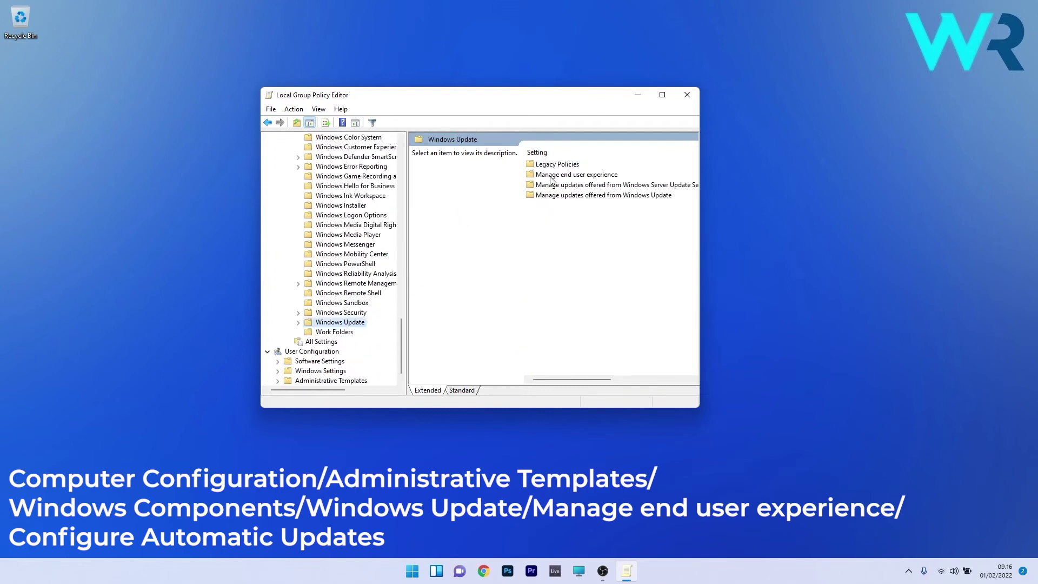
pyautogui.doubleClick(579, 179)
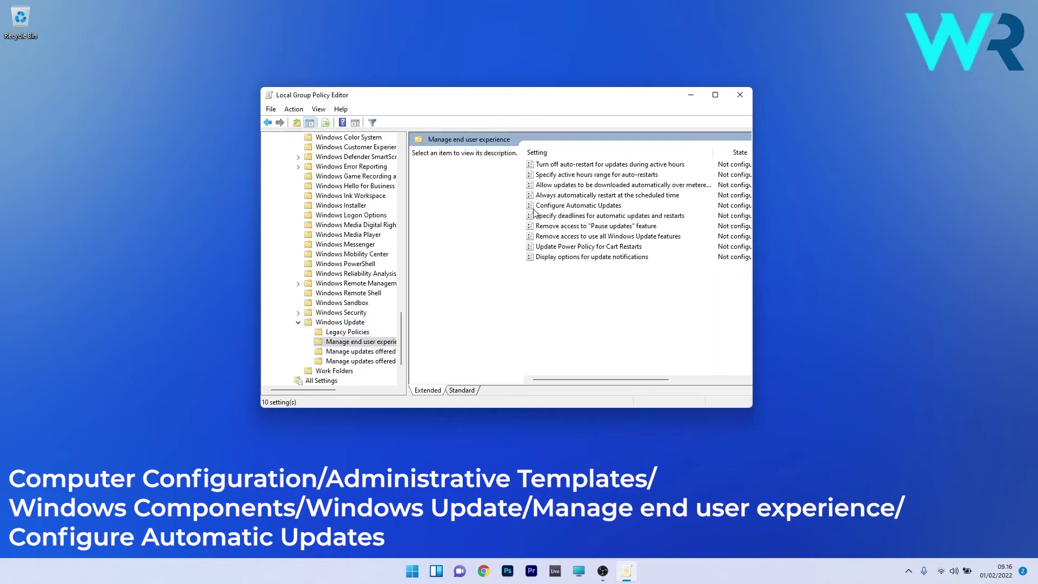
pyautogui.doubleClick(574, 208)
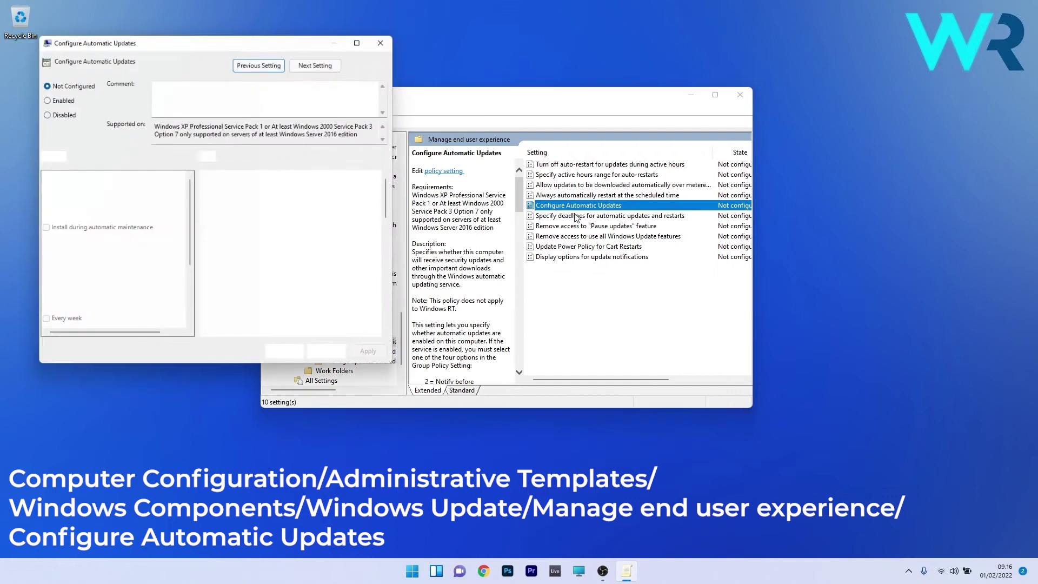
# Set the Configure Automatic Updates policy to Disabled, apply it and close the policy editor.
pyautogui.moveTo(237, 67); pyautogui.dragTo(501, 87)
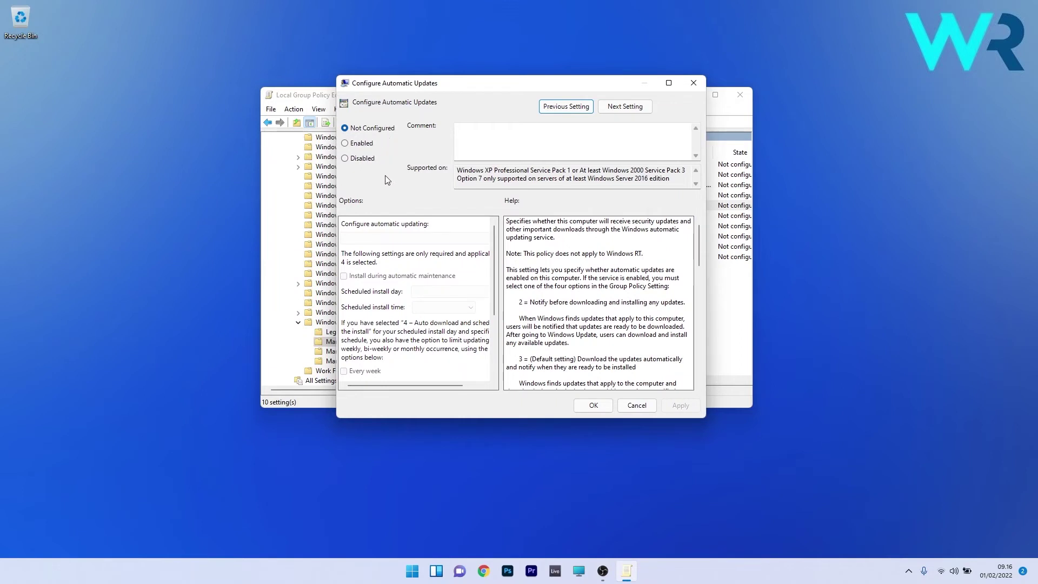
pyautogui.click(344, 157)
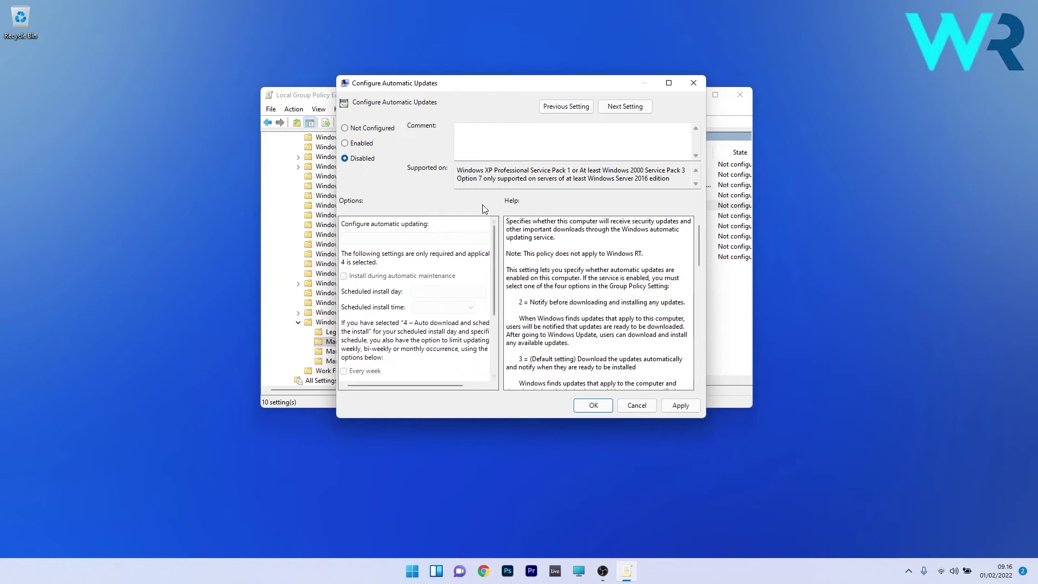
pyautogui.click(680, 406)
pyautogui.click(593, 406)
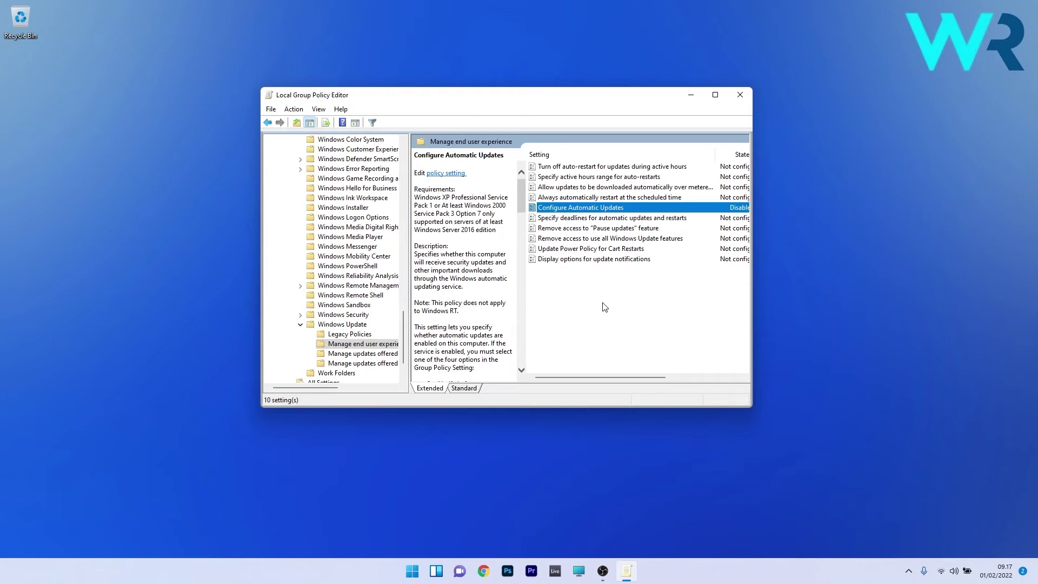
pyautogui.click(741, 100)
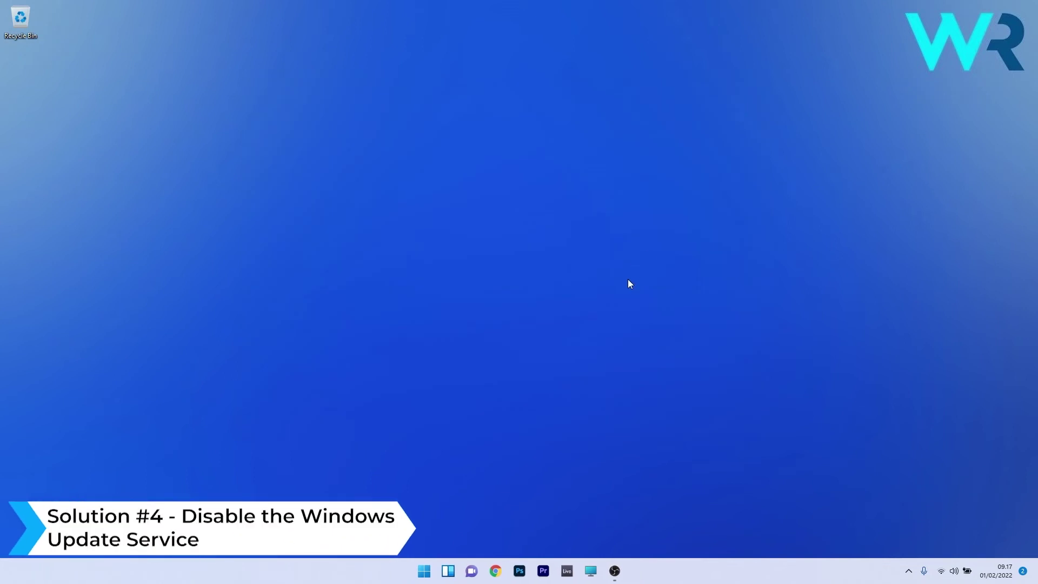
# Search for "services" and open the Services app.
pyautogui.click(426, 572)
pyautogui.write('services')
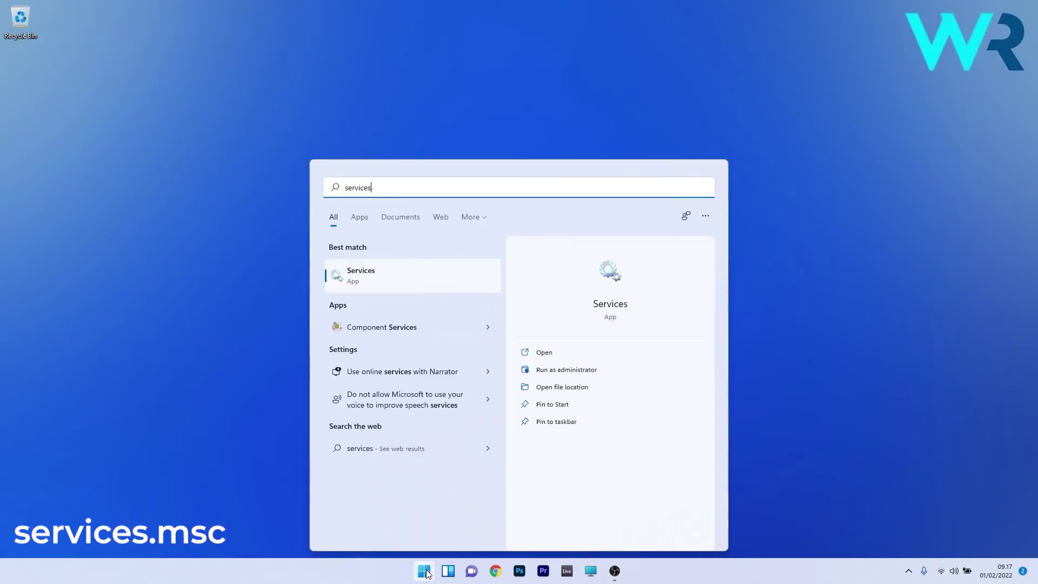
pyautogui.click(376, 279)
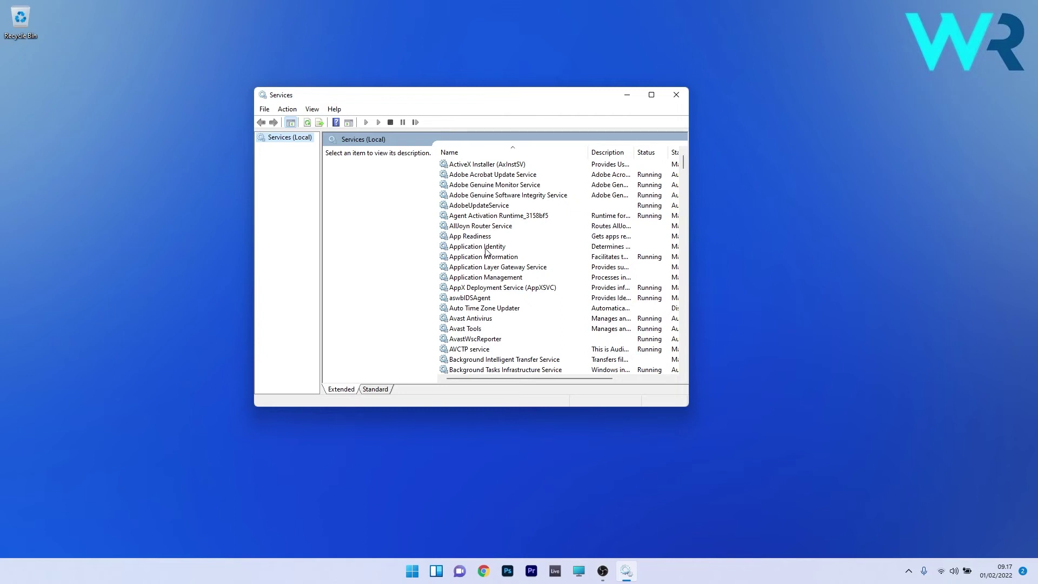
# Find the Windows Update service in the services list and open its properties.
pyautogui.click(487, 248)
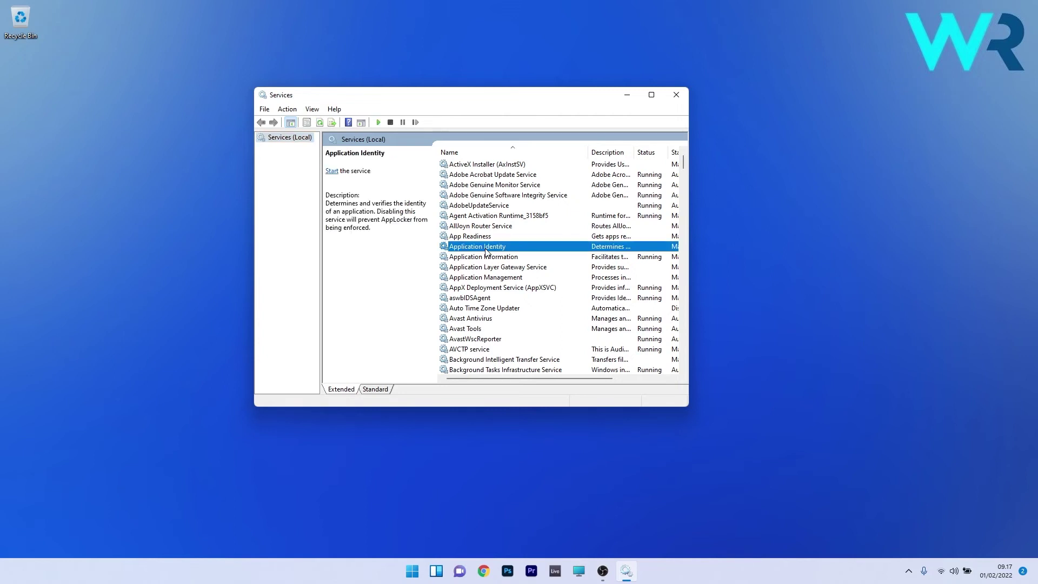
pyautogui.press('w')
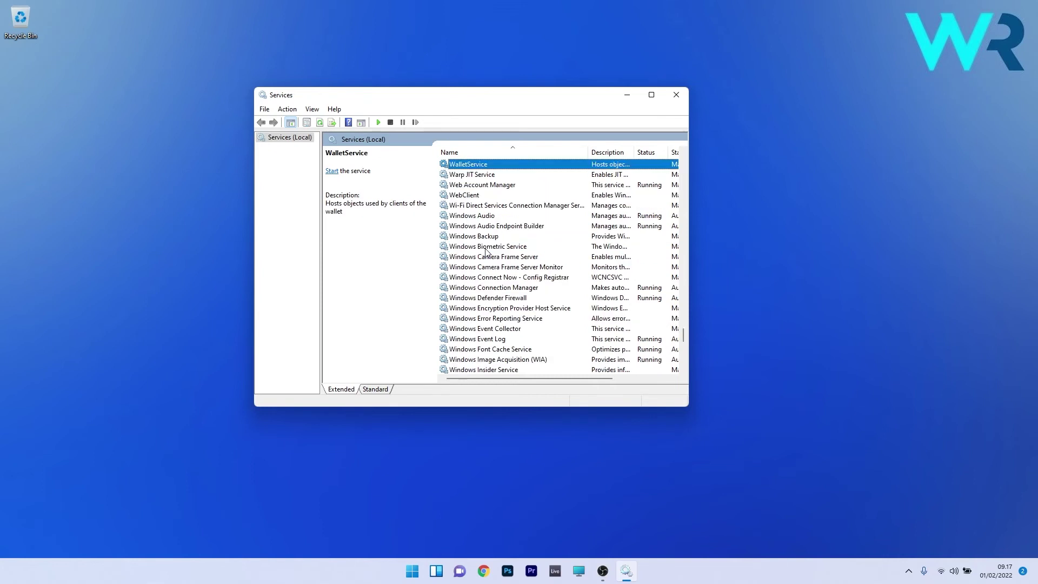
pyautogui.scroll(-10, 486, 252)
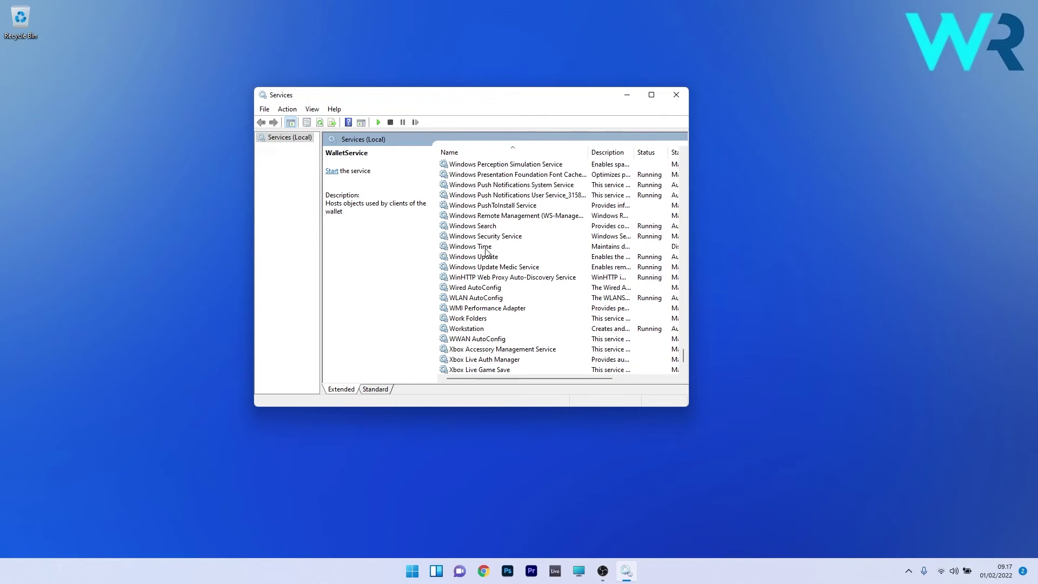
pyautogui.doubleClick(487, 256)
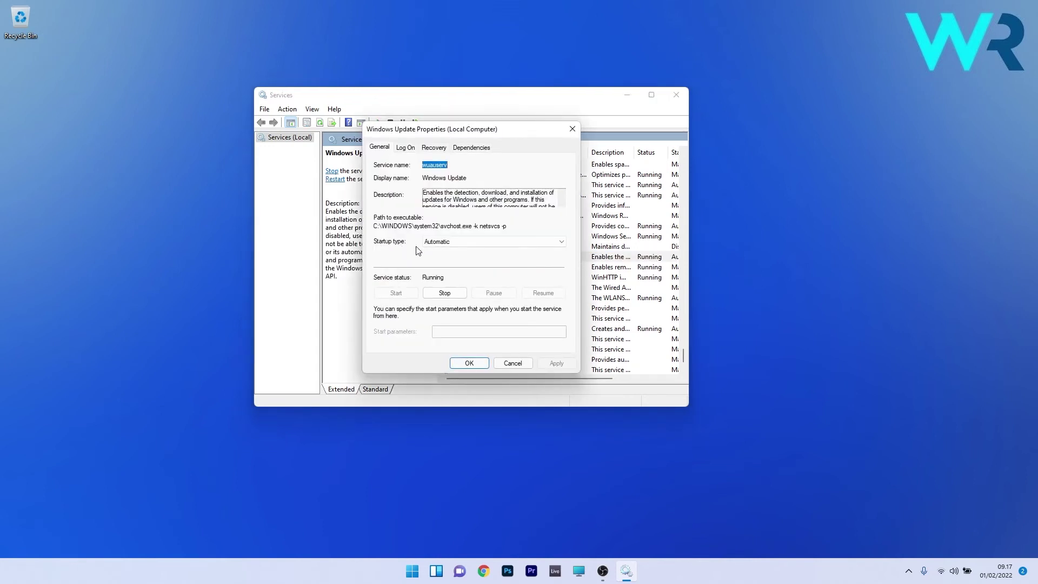
# Set the Windows Update service's startup type to Disabled, apply it and close the Services app.
pyautogui.click(479, 244)
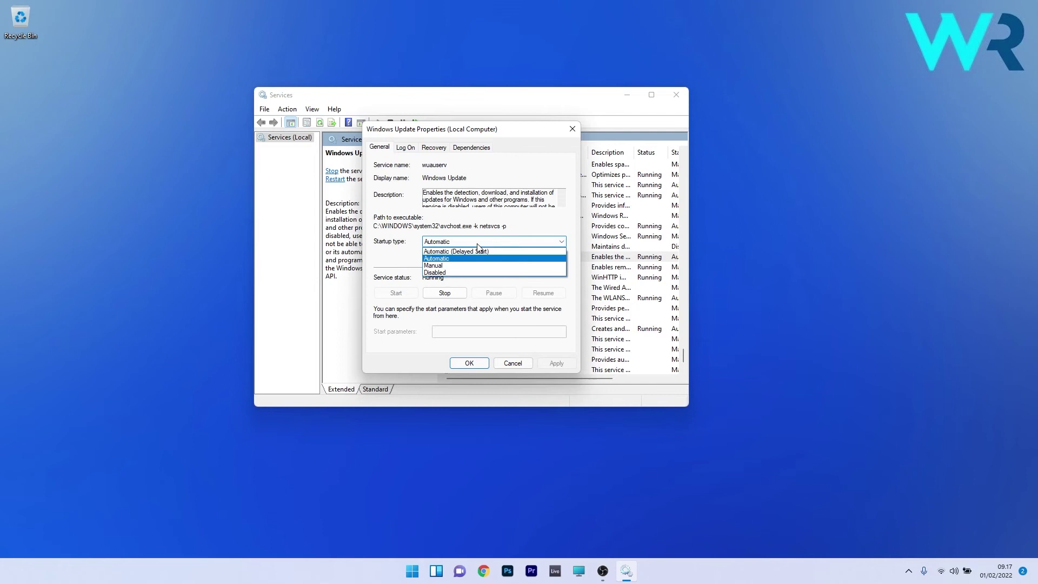
pyautogui.click(434, 273)
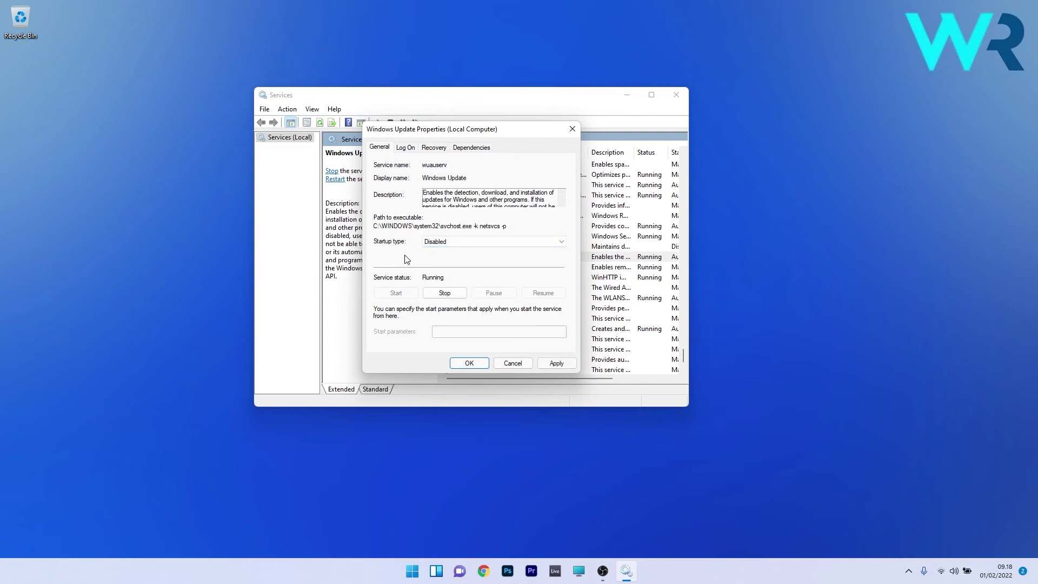
pyautogui.click(556, 363)
pyautogui.click(468, 363)
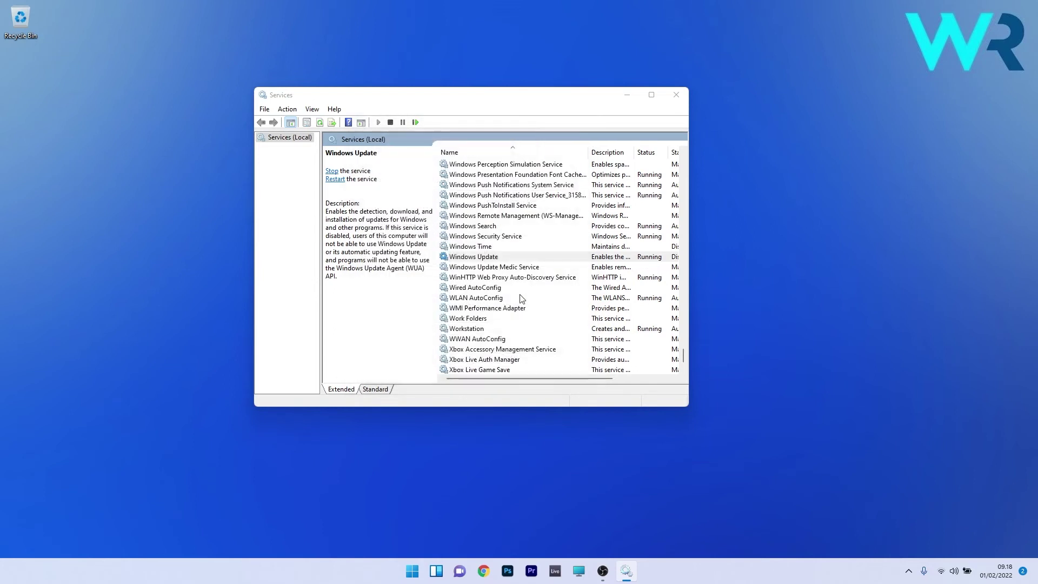
pyautogui.click(676, 95)
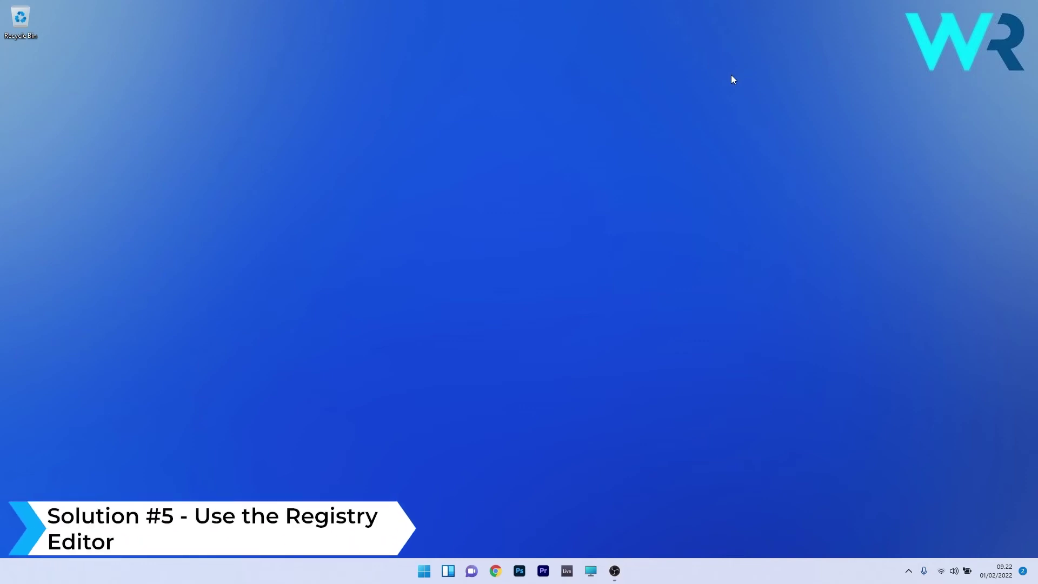
# Search for "regedit" and open the Registry Editor.
pyautogui.click(425, 571)
pyautogui.write('regedit')
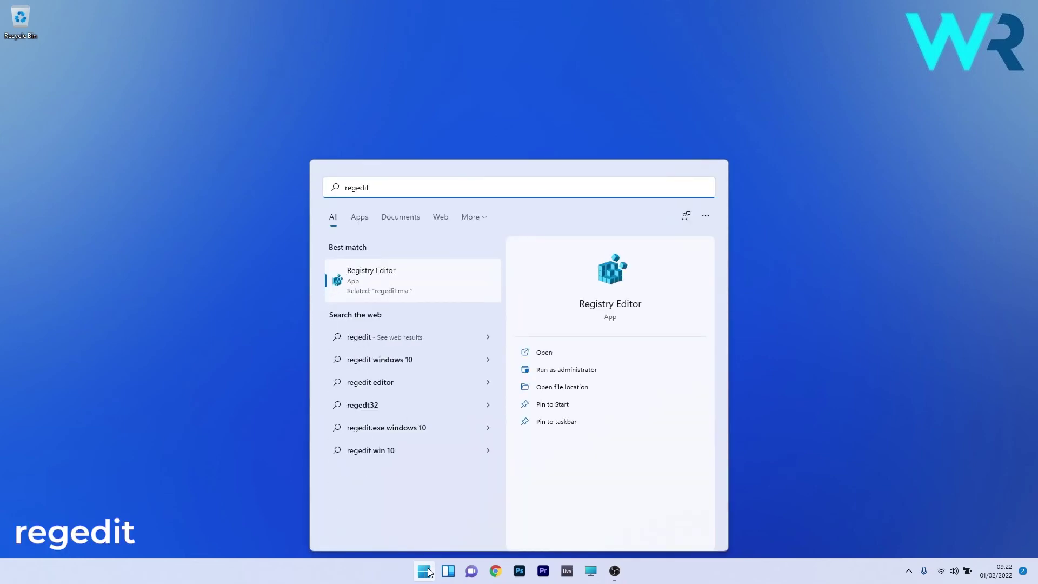
pyautogui.click(427, 283)
# Go to the registry key HKEY_LOCAL_MACHINE\SOFTWARE\Policies\Microsoft\Windows.
pyautogui.scroll(10, 202, 241)
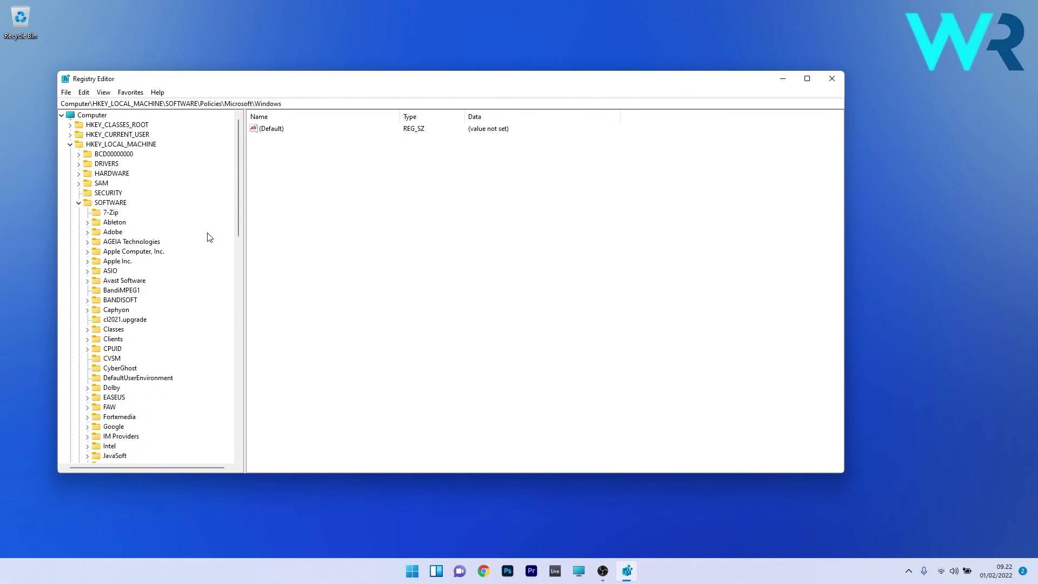
pyautogui.click(139, 146)
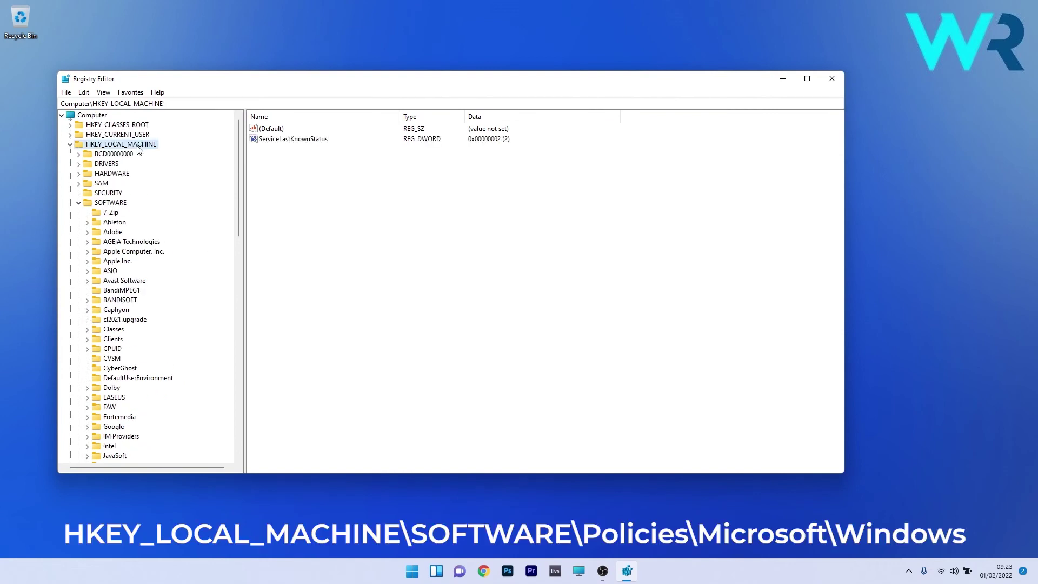
pyautogui.click(111, 203)
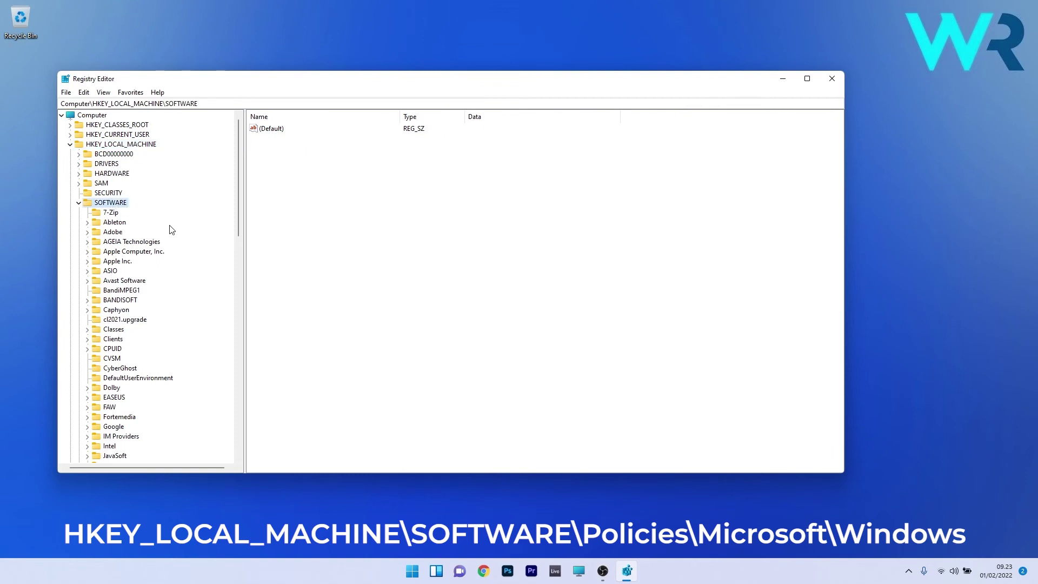
pyautogui.scroll(-15, 171, 232)
pyautogui.click(114, 263)
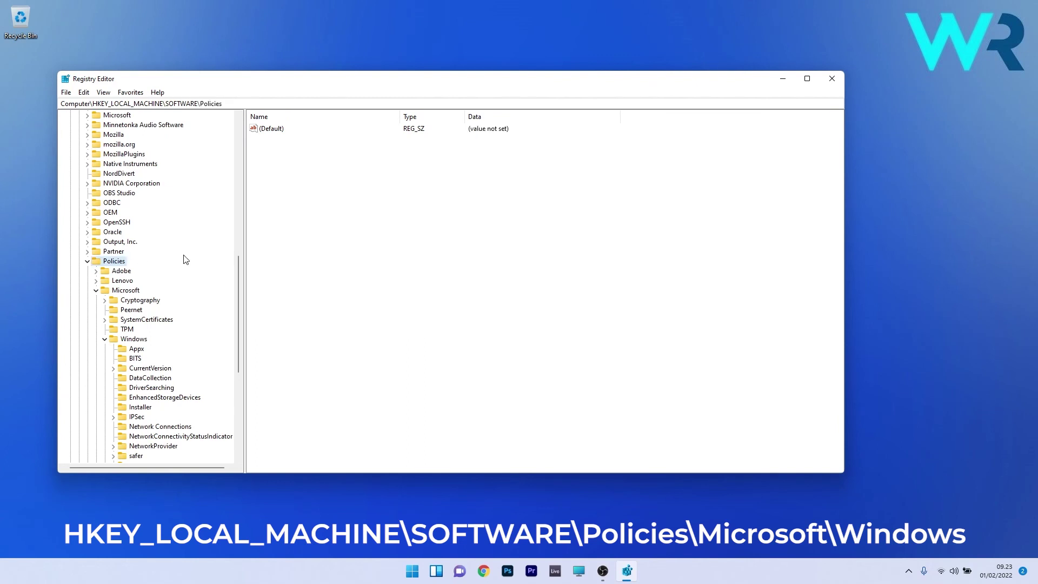
pyautogui.click(130, 289)
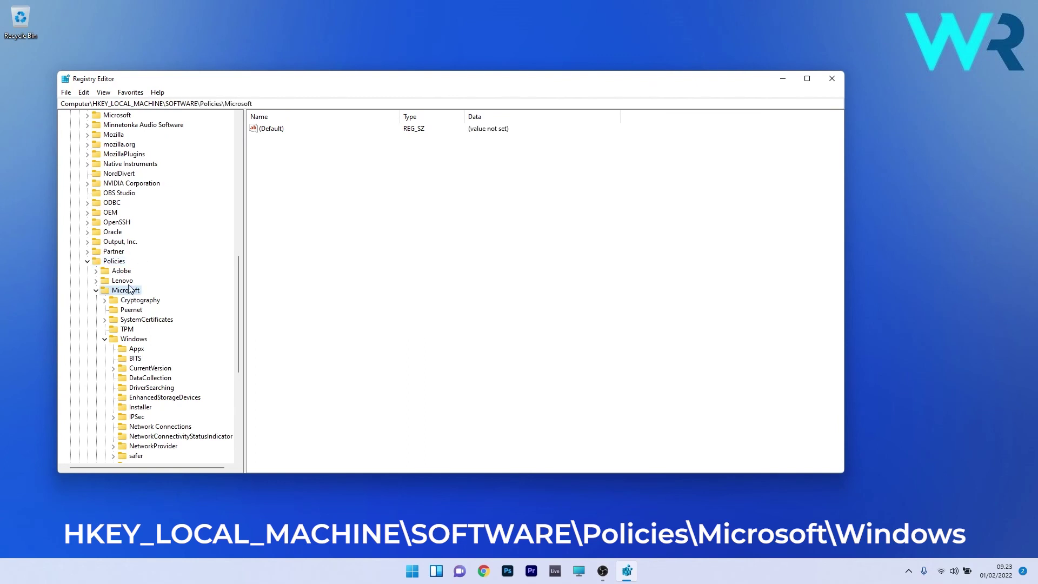
pyautogui.click(136, 341)
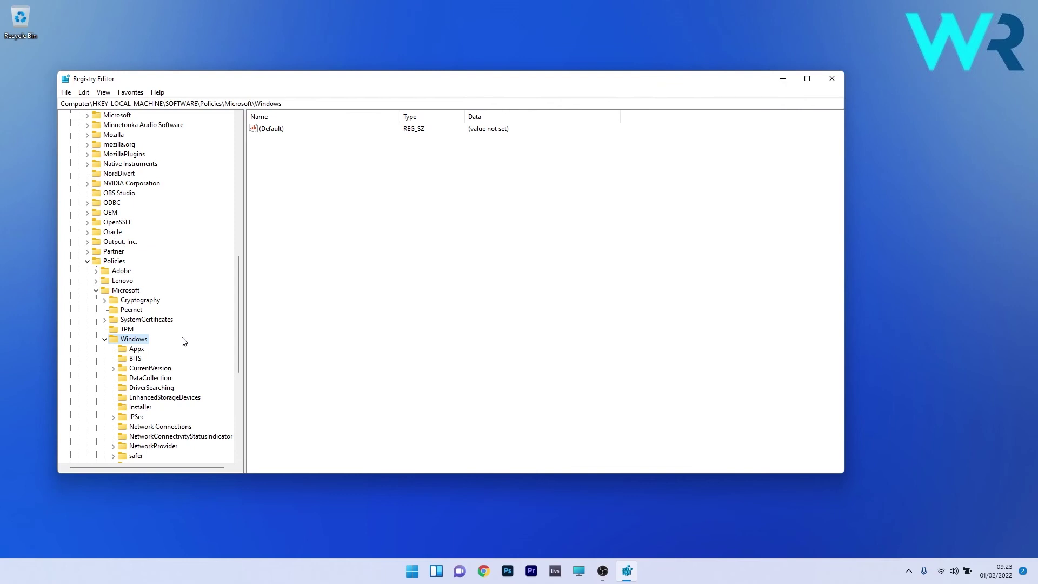
# Create a new key named WindowsUpdate under the Policies\Microsoft\Windows key.
pyautogui.scroll(-2, 184, 341)
pyautogui.rightClick(132, 286)
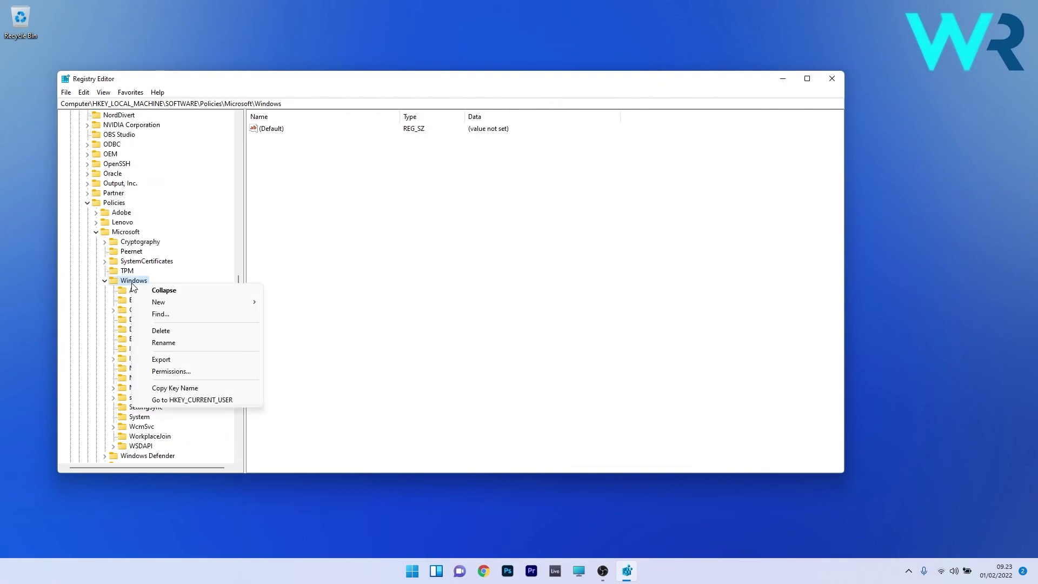
pyautogui.moveTo(197, 301)
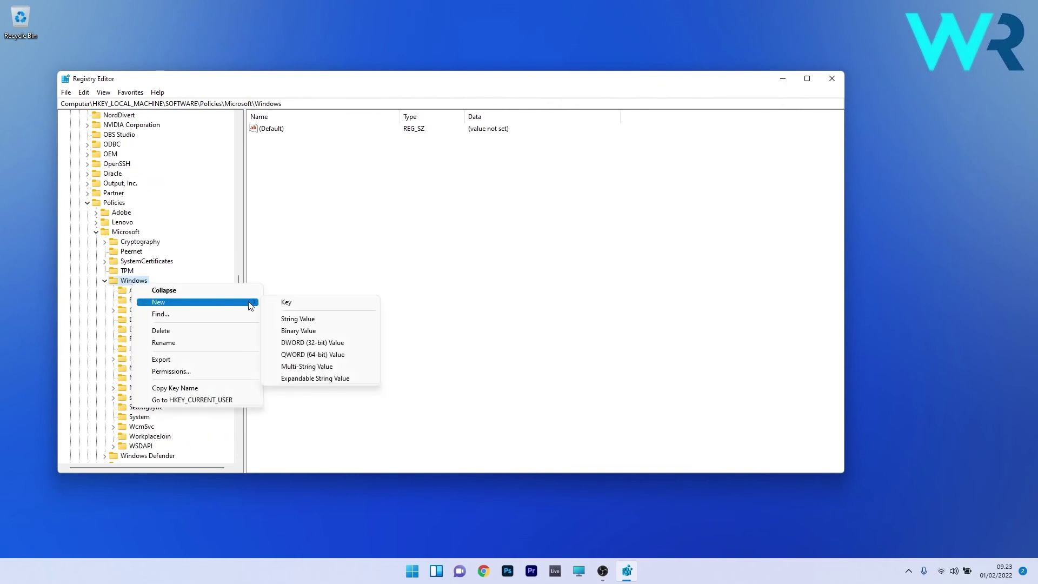
pyautogui.click(312, 304)
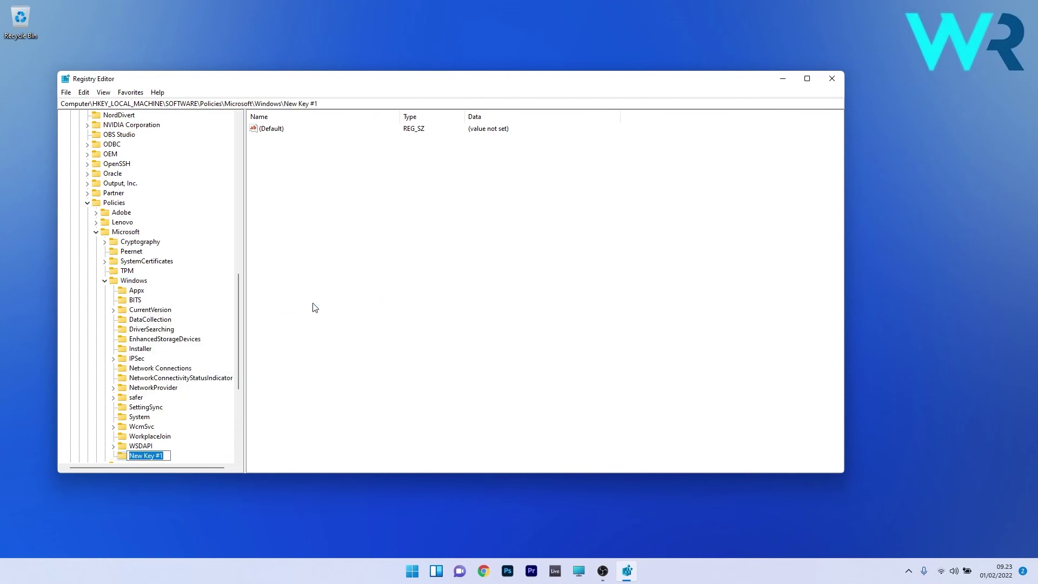
pyautogui.write('WindowsUpdate')
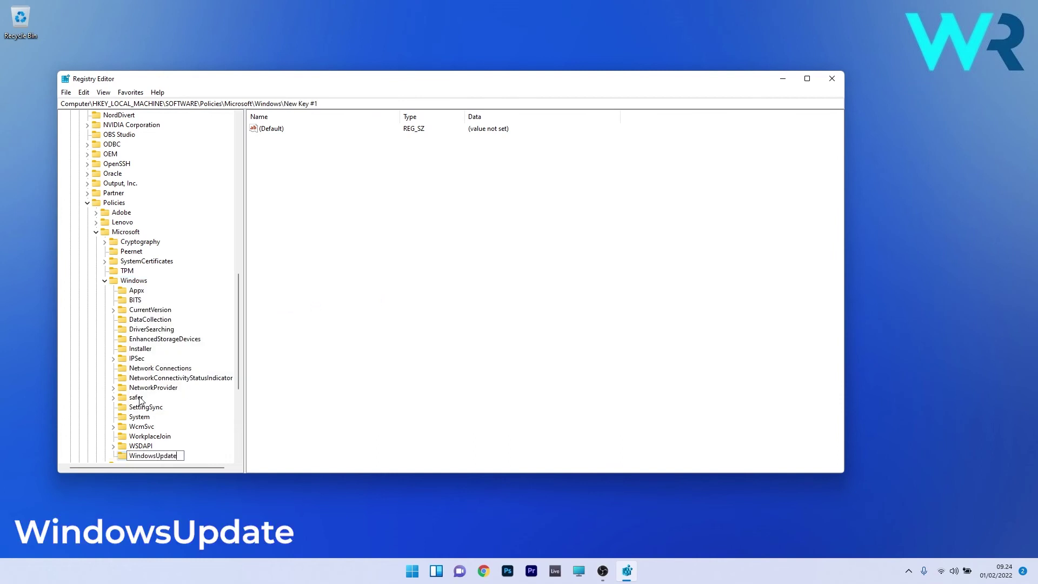
pyautogui.click(146, 446)
# Create a new key inside WindowsUpdate and name it AU.
pyautogui.scroll(-4, 160, 378)
pyautogui.rightClick(162, 341)
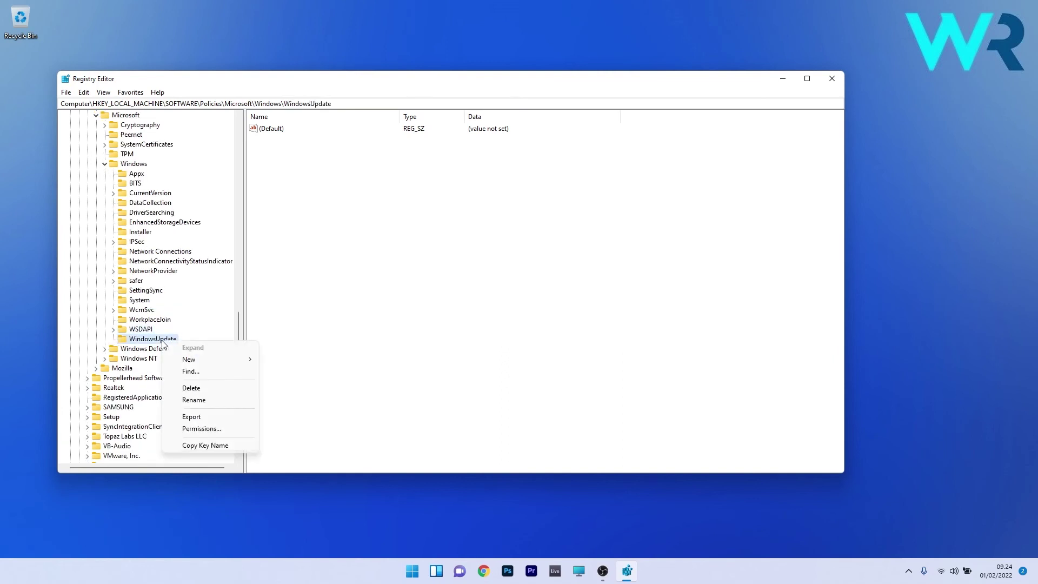
pyautogui.moveTo(238, 360)
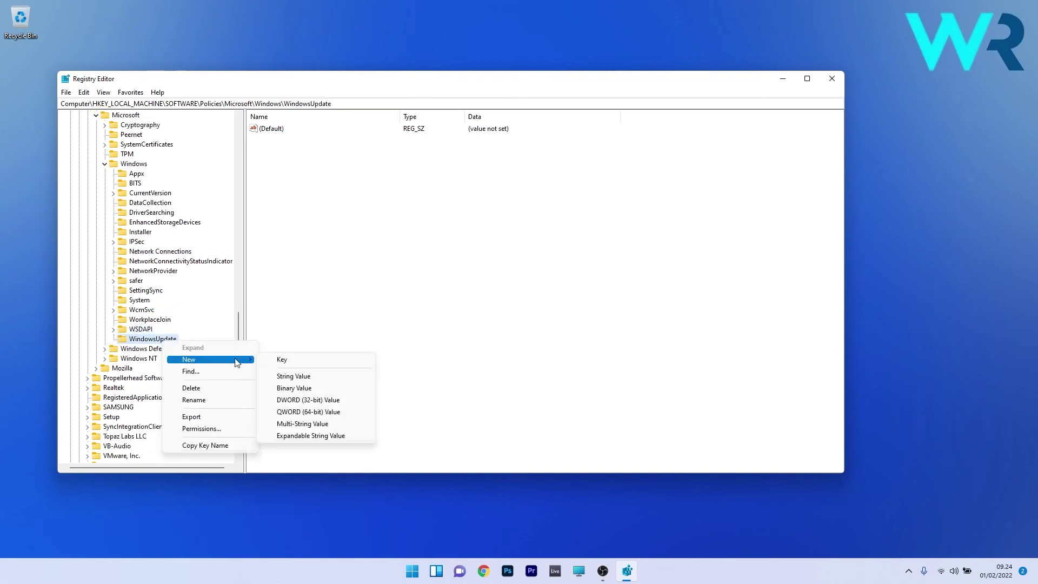
pyautogui.click(286, 361)
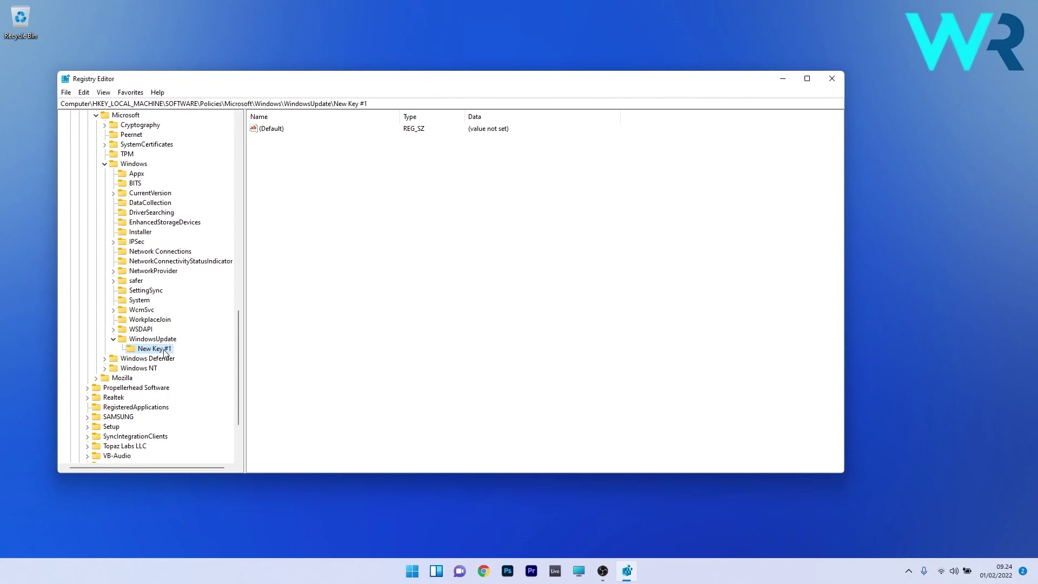
pyautogui.rightClick(166, 354)
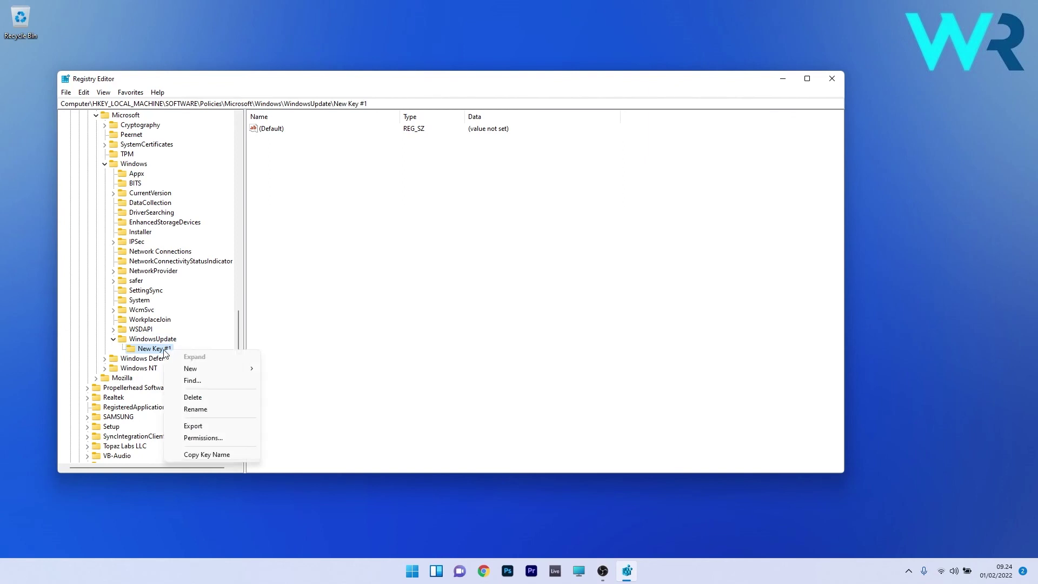
pyautogui.click(193, 409)
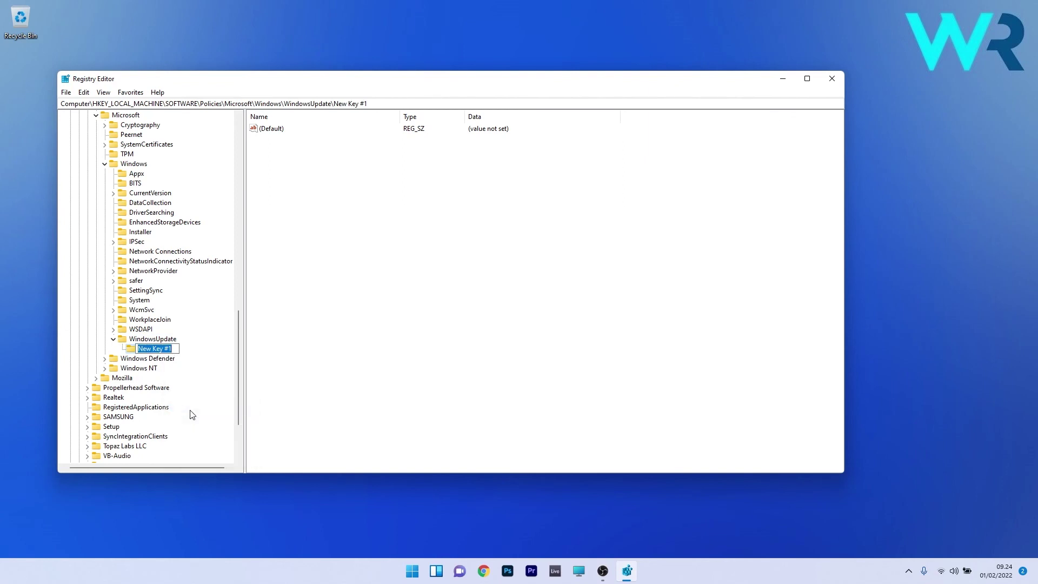
pyautogui.write('AU')
pyautogui.press('Return')
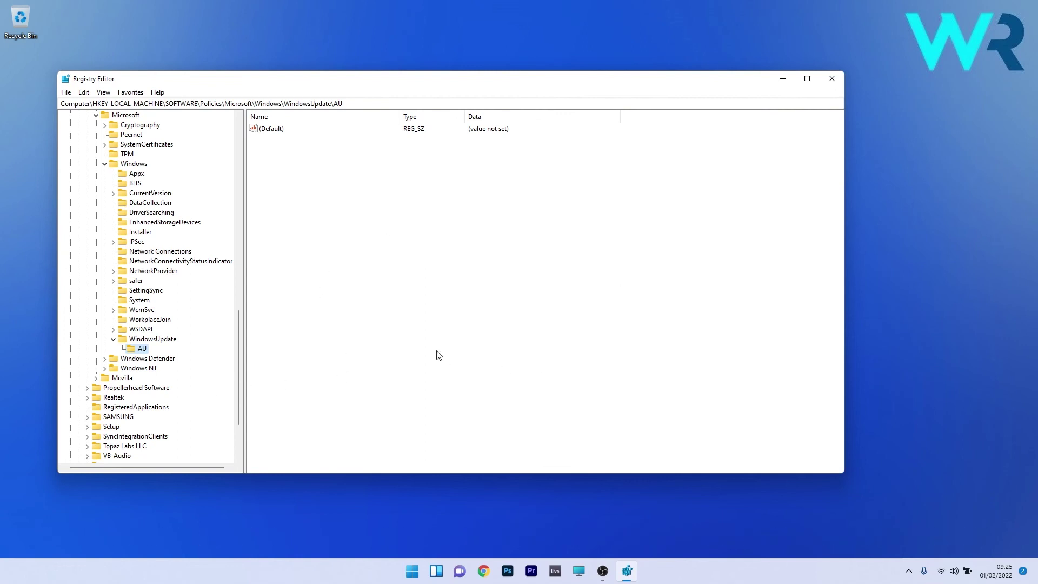
# Create a DWORD (32-bit) value named NoAutoUpdate in the AU key.
pyautogui.rightClick(429, 279)
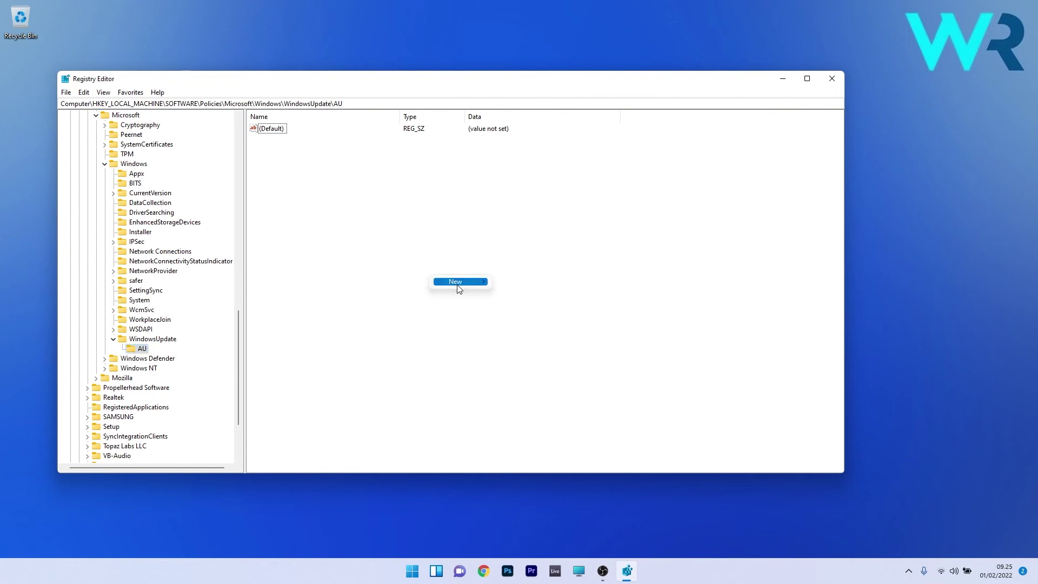
pyautogui.moveTo(466, 286)
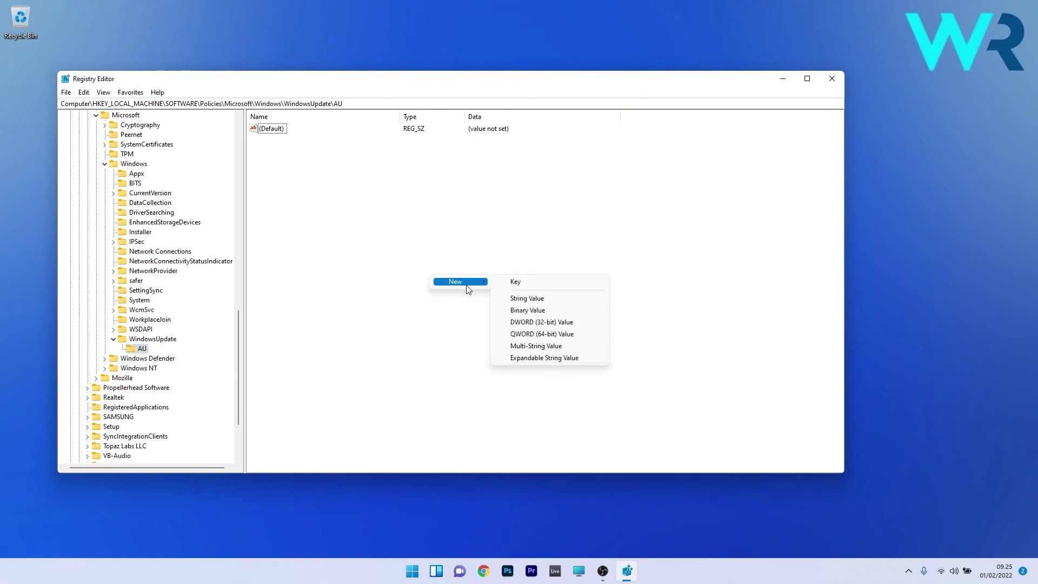
pyautogui.click(559, 323)
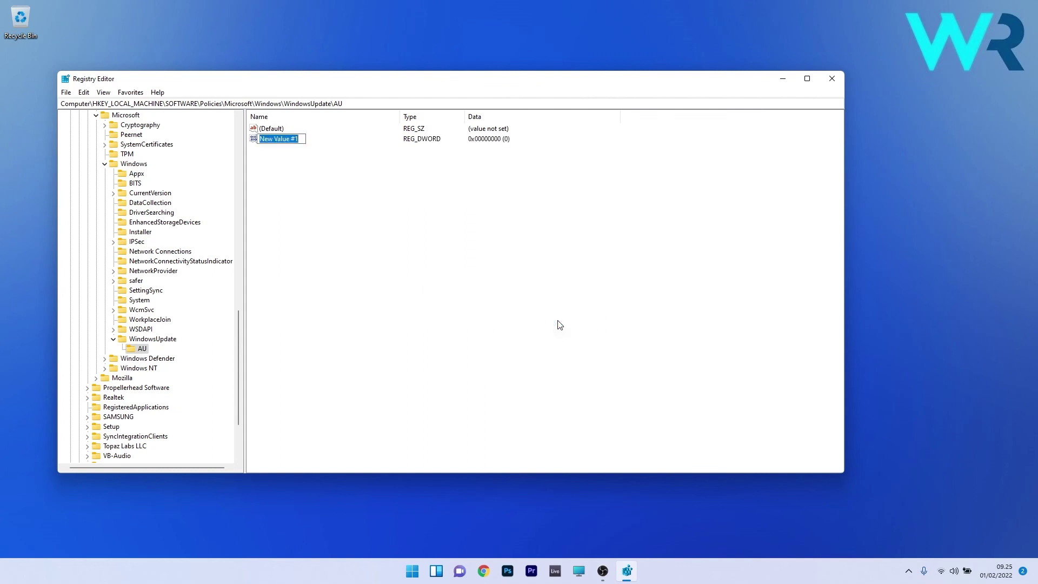
pyautogui.write('NoAutoUpdate')
pyautogui.press('Return')
pyautogui.click(409, 246)
# Set the NoAutoUpdate value data to 1 and close the Registry Editor.
pyautogui.doubleClick(286, 139)
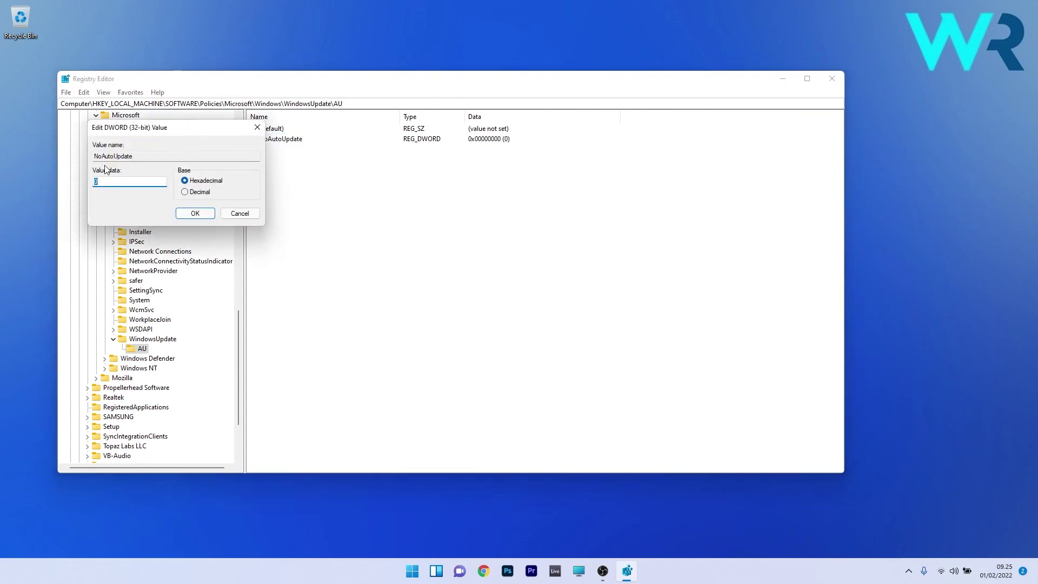
pyautogui.write('1')
pyautogui.click(197, 214)
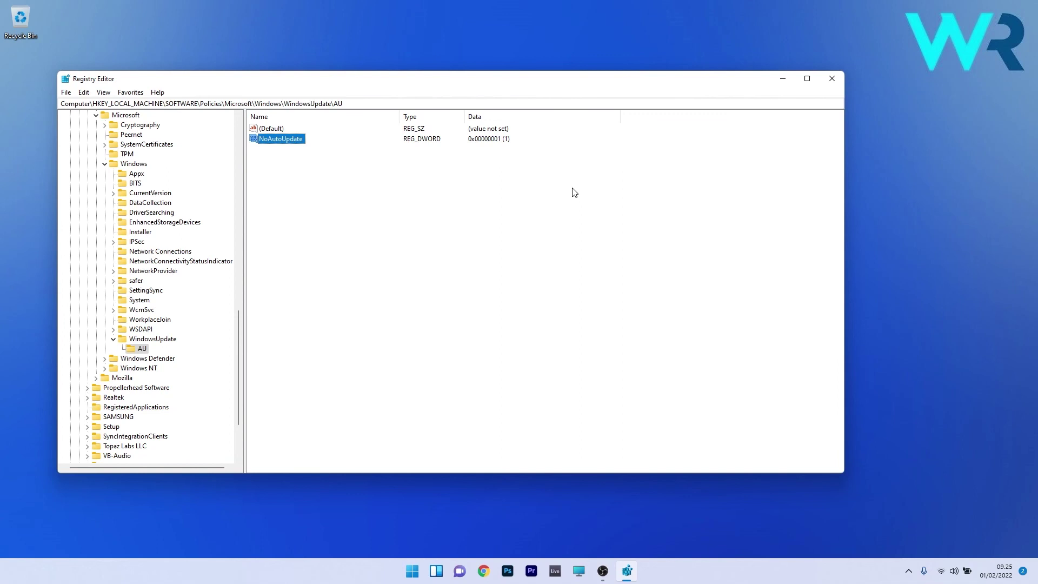
pyautogui.click(833, 78)
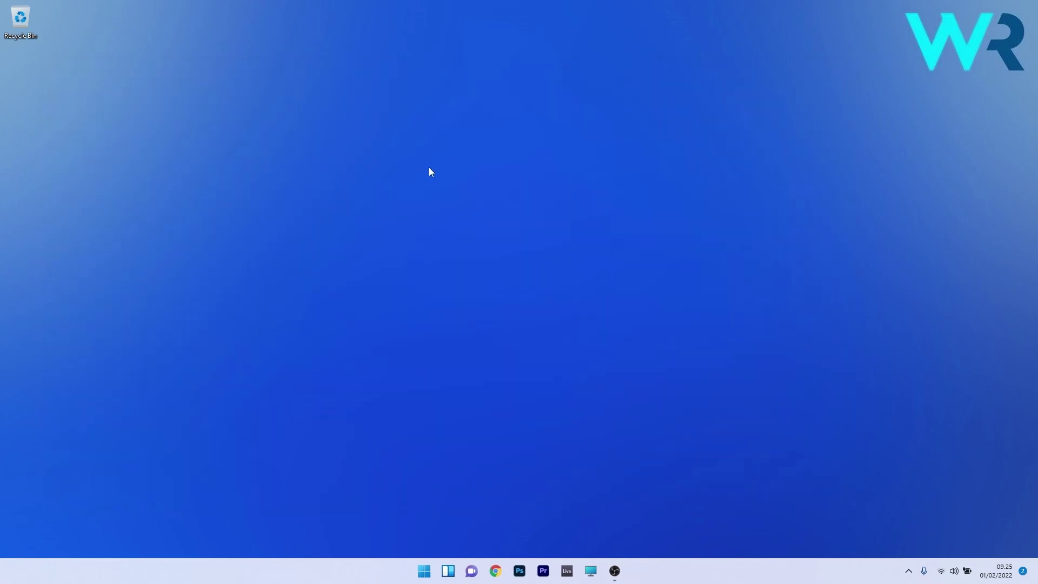